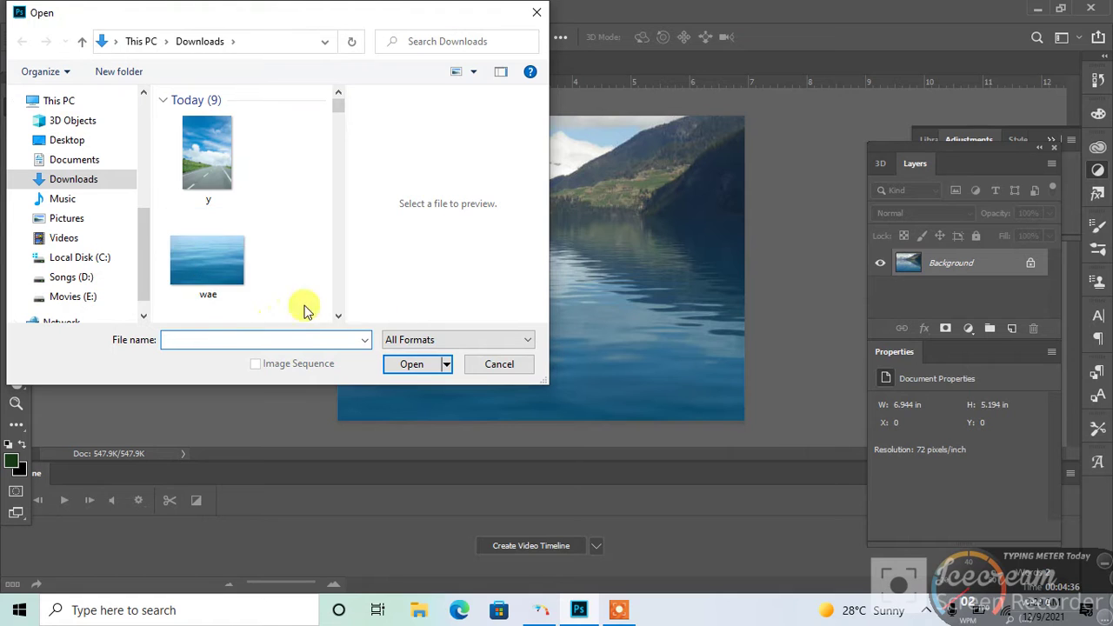
# Open the image br from the Downloads folder and unlock its Background layer
pyautogui.scroll(-6, 341, 317)
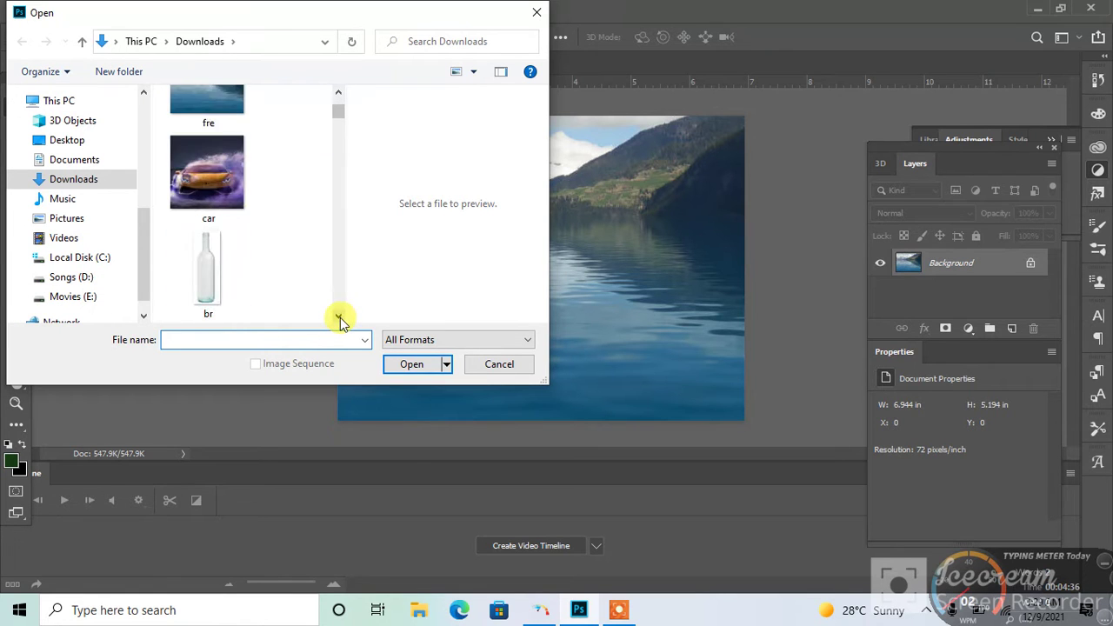
pyautogui.doubleClick(207, 186)
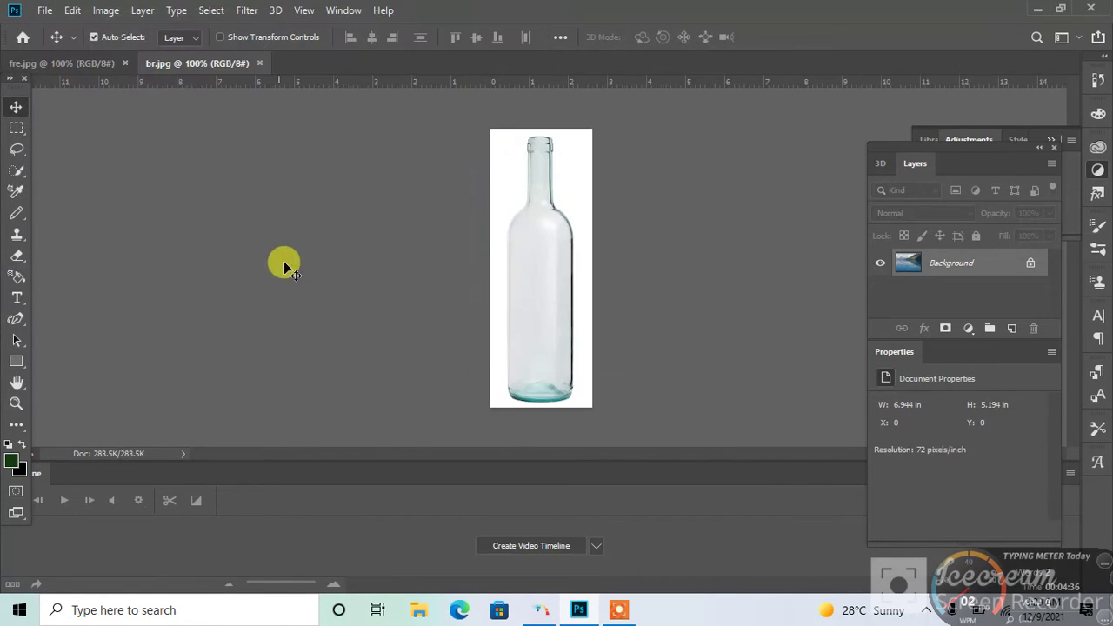
pyautogui.click(1030, 267)
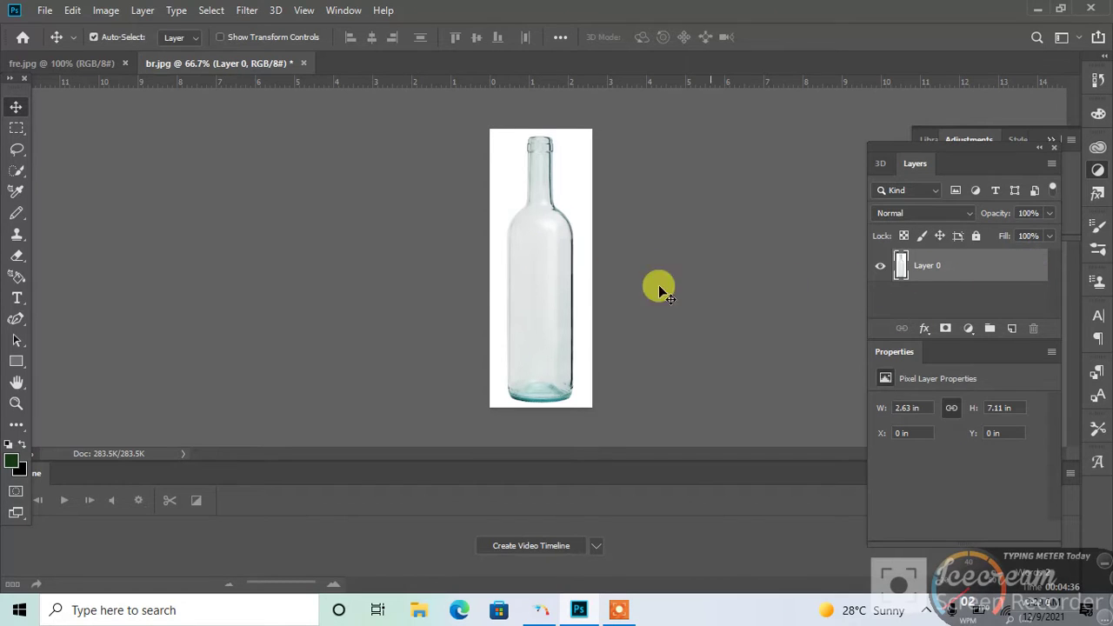
# Select the bottle with Quick Selection, subtracting the white area beside its neck, and copy it to the centre of fre.jpg
pyautogui.click(18, 170)
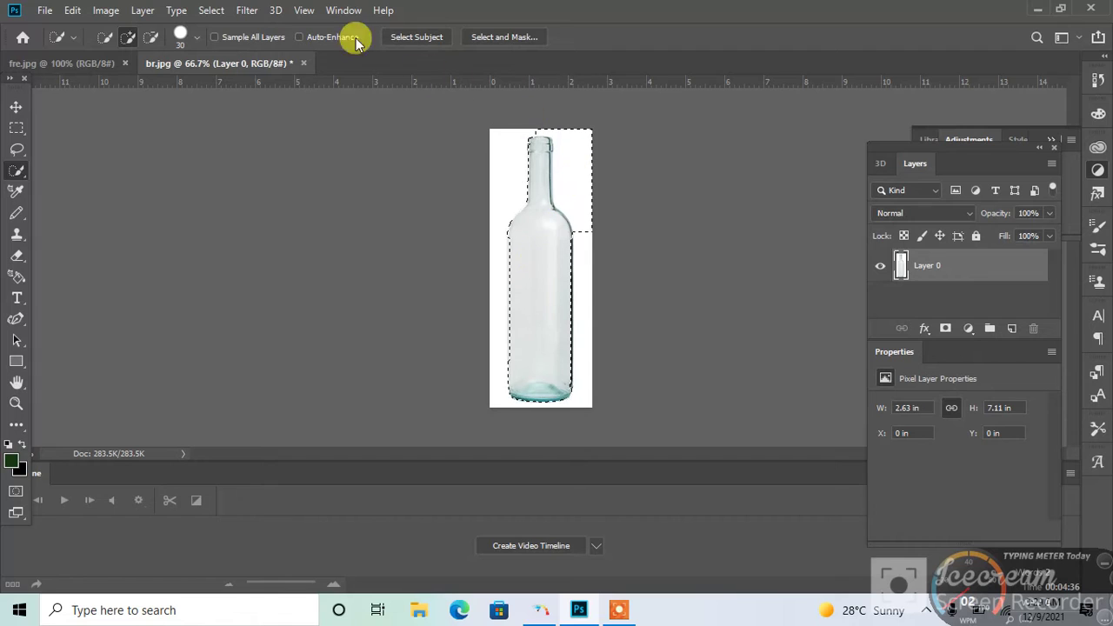
pyautogui.click(150, 38)
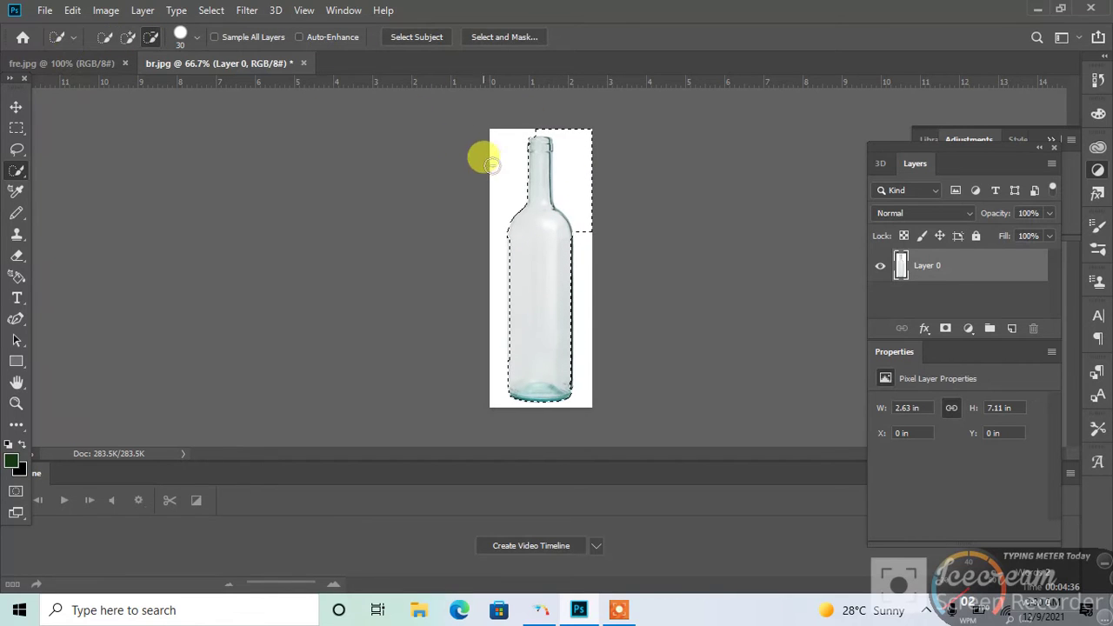
pyautogui.moveTo(588, 131)
pyautogui.mouseDown()
pyautogui.moveTo(595, 166)
pyautogui.moveTo(575, 177)
pyautogui.moveTo(596, 219)
pyautogui.moveTo(586, 233)
pyautogui.moveTo(542, 133)
pyautogui.mouseUp()
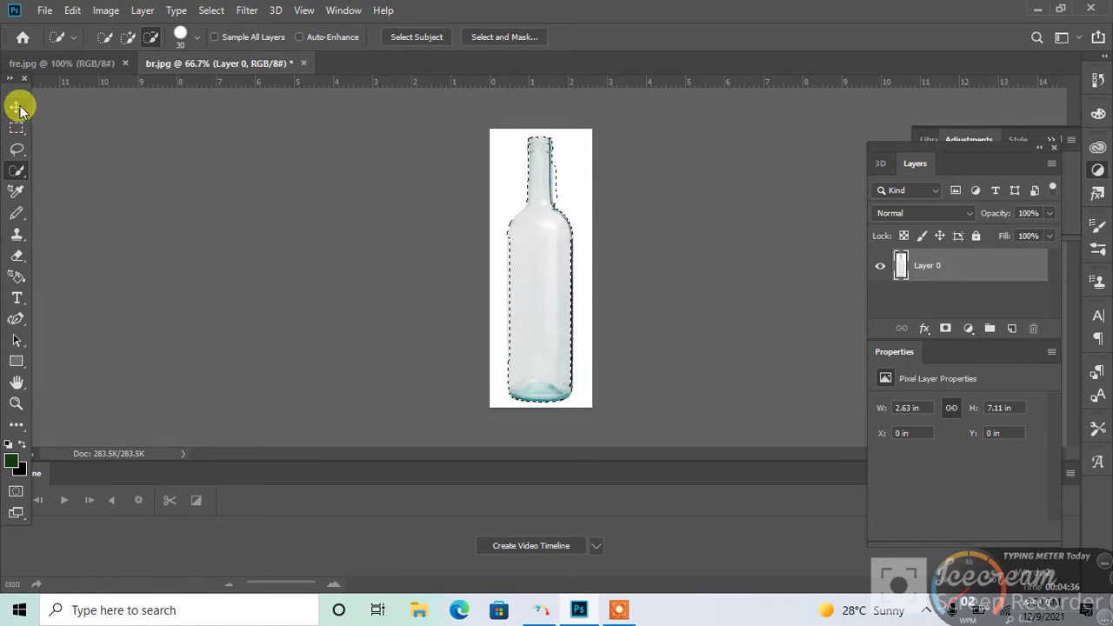
pyautogui.click(16, 105)
pyautogui.moveTo(548, 280)
pyautogui.mouseDown()
pyautogui.moveTo(534, 291)
pyautogui.moveTo(442, 246)
pyautogui.moveTo(335, 223)
pyautogui.moveTo(170, 149)
pyautogui.moveTo(87, 56)
pyautogui.moveTo(521, 309)
pyautogui.moveTo(532, 271)
pyautogui.moveTo(544, 274)
pyautogui.mouseUp()
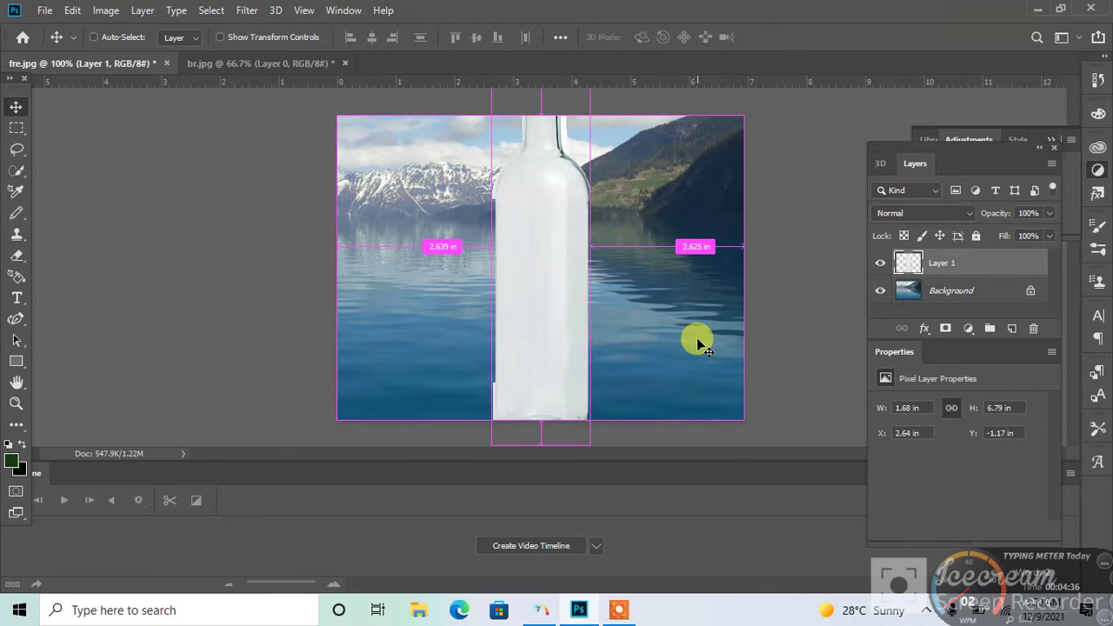
# Free-transform the bottle to lie horizontally on the water, rotated about -90.7° and scaled to about 77%
pyautogui.hotkey('ctrl', 't')
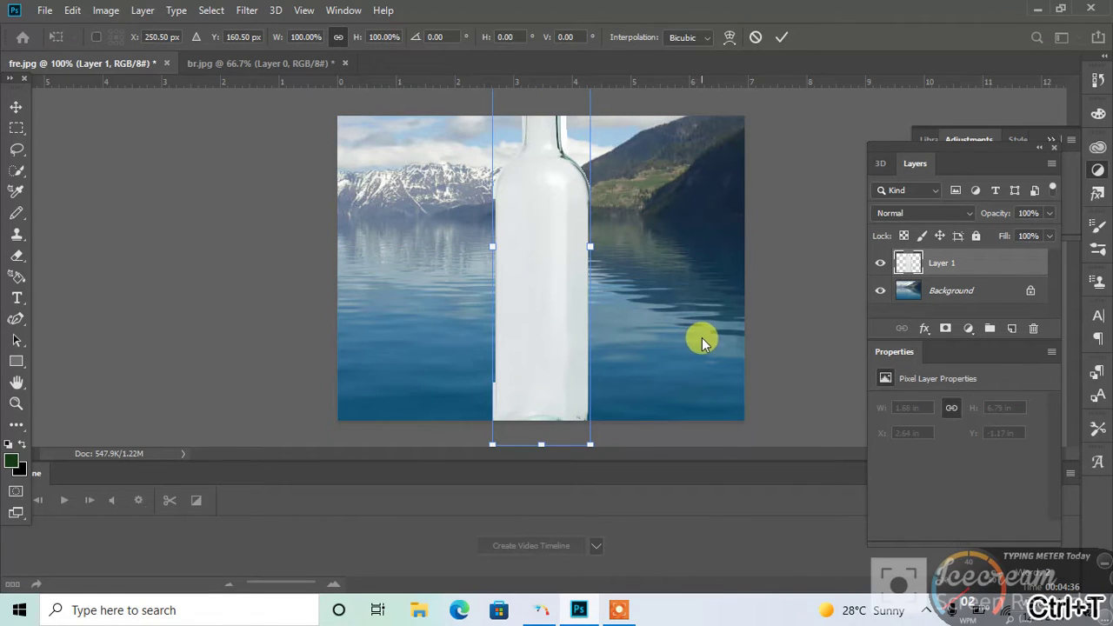
pyautogui.press('Return')
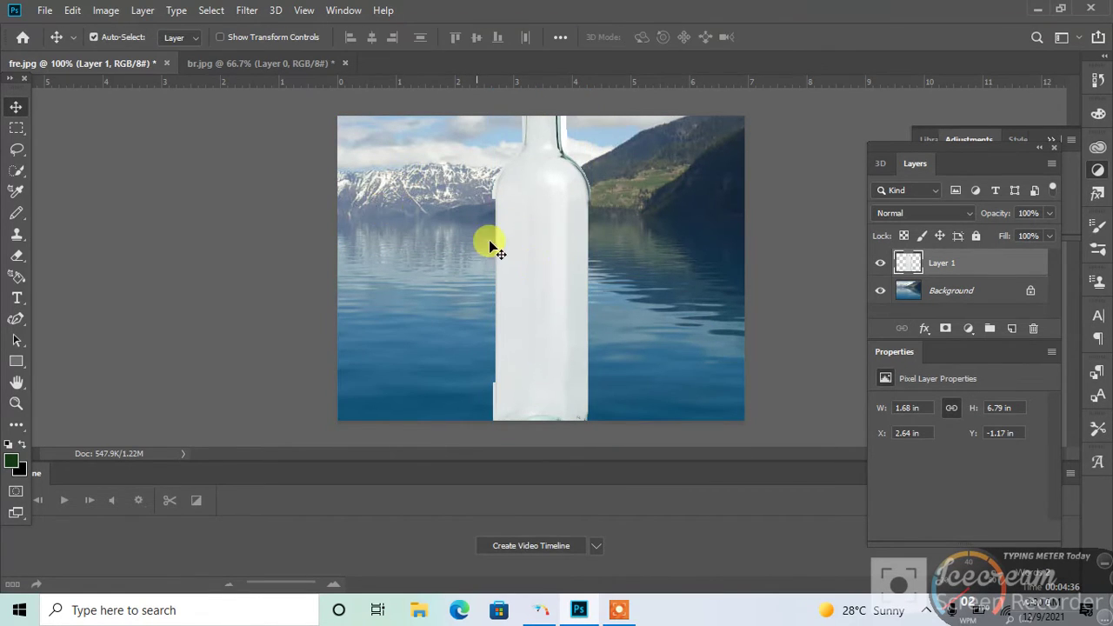
pyautogui.hotkey('ctrl', 't')
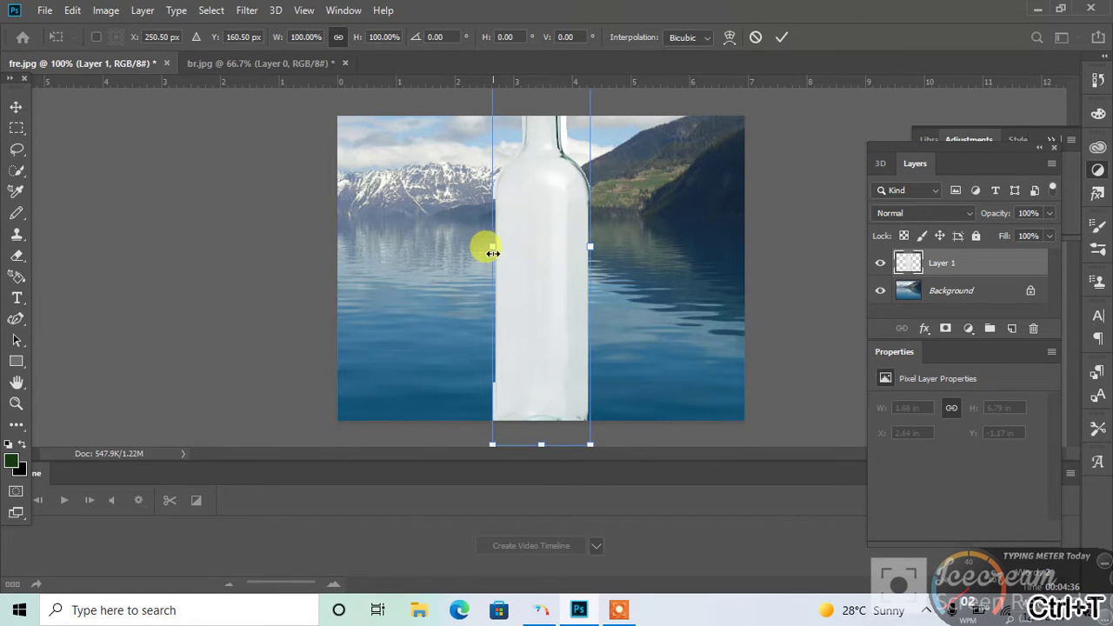
pyautogui.moveTo(494, 249); pyautogui.dragTo(519, 248)
pyautogui.moveTo(498, 129); pyautogui.dragTo(394, 290)
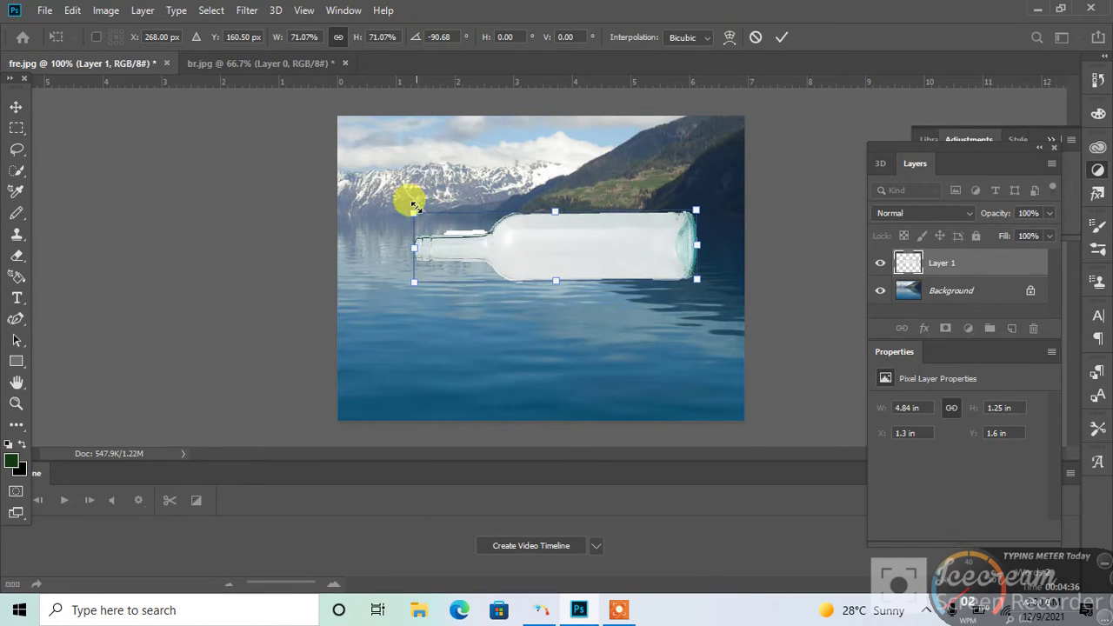
pyautogui.moveTo(414, 212); pyautogui.dragTo(390, 185)
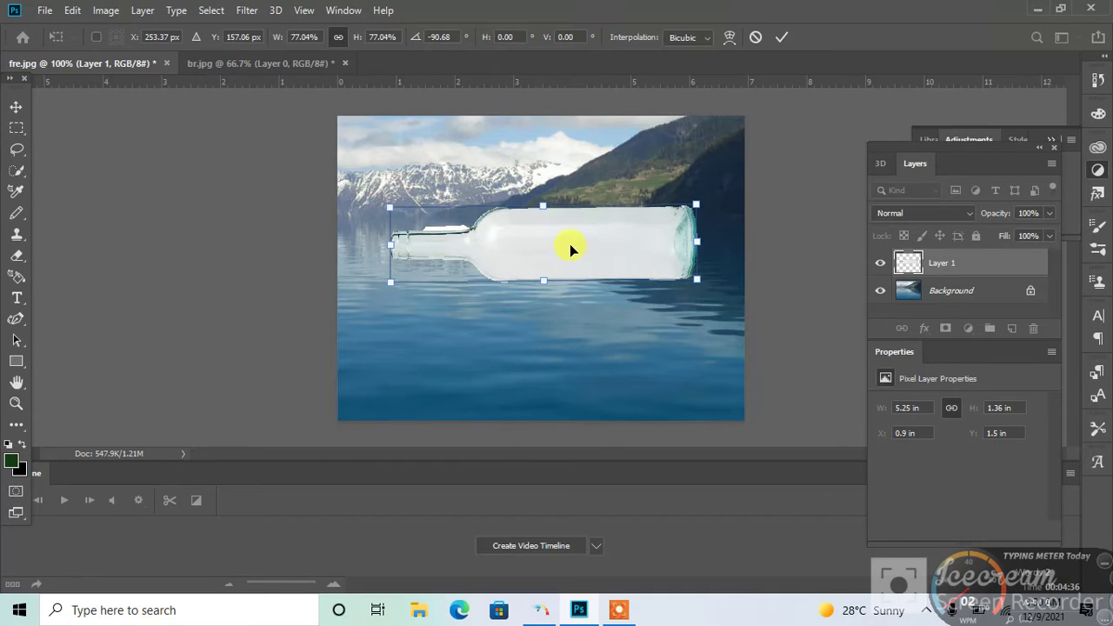
pyautogui.moveTo(569, 246); pyautogui.dragTo(545, 300)
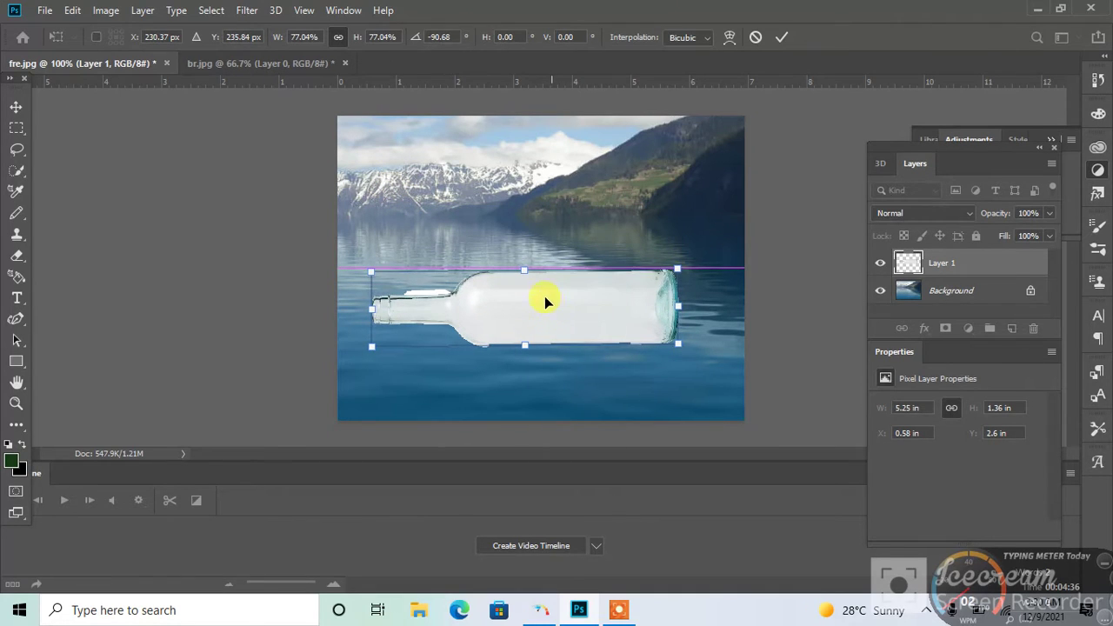
pyautogui.press('Return')
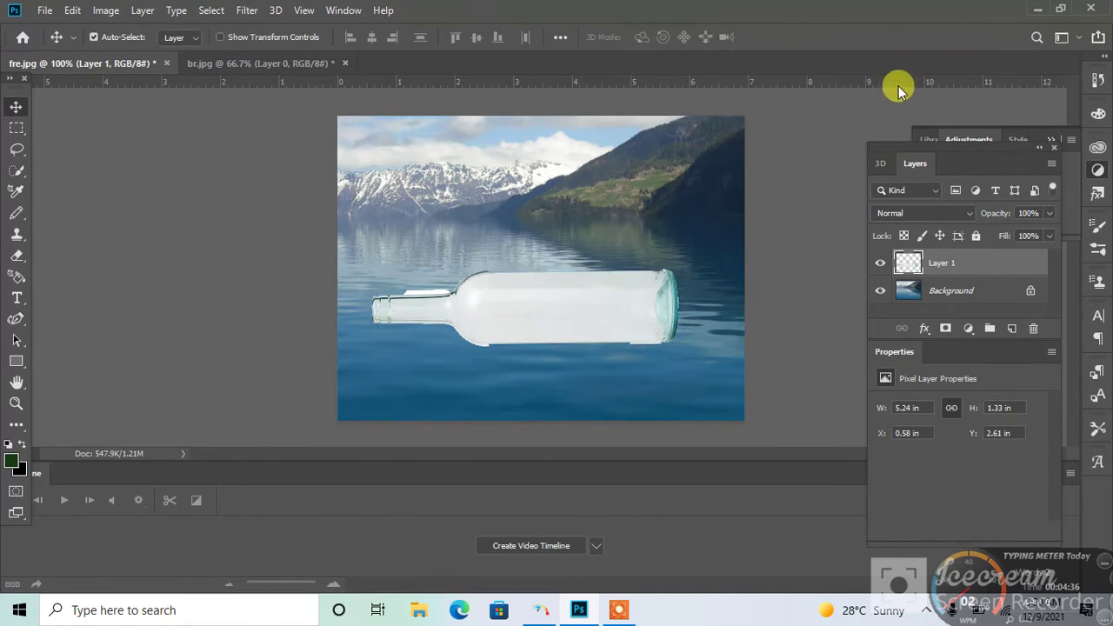
# Open the image picsd from the Downloads folder and unlock its Background layer
pyautogui.click(40, 10)
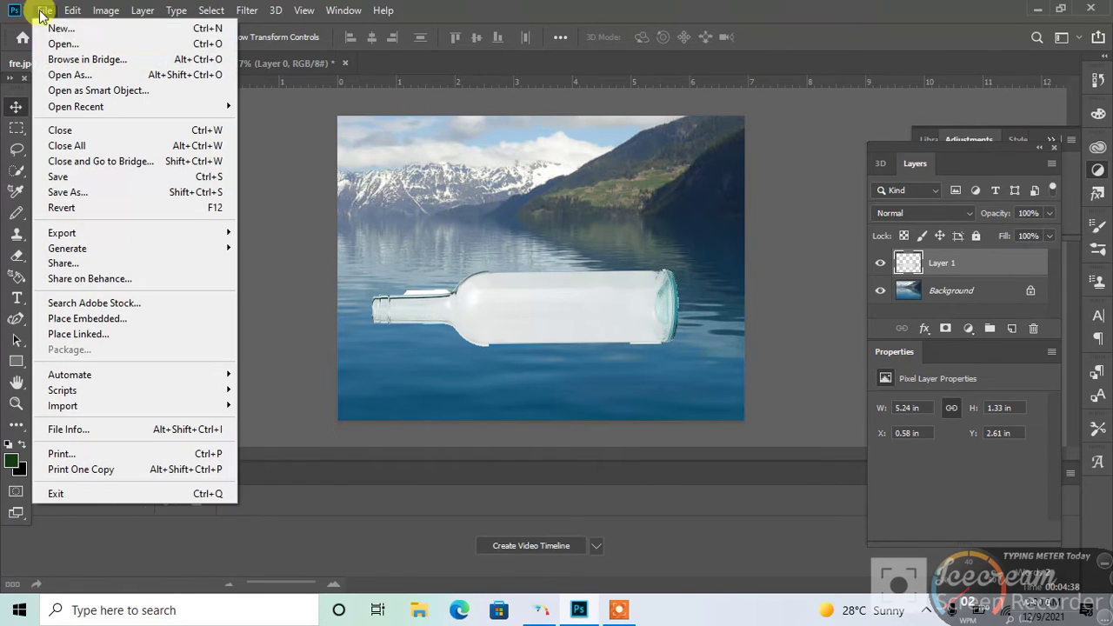
pyautogui.click(54, 27)
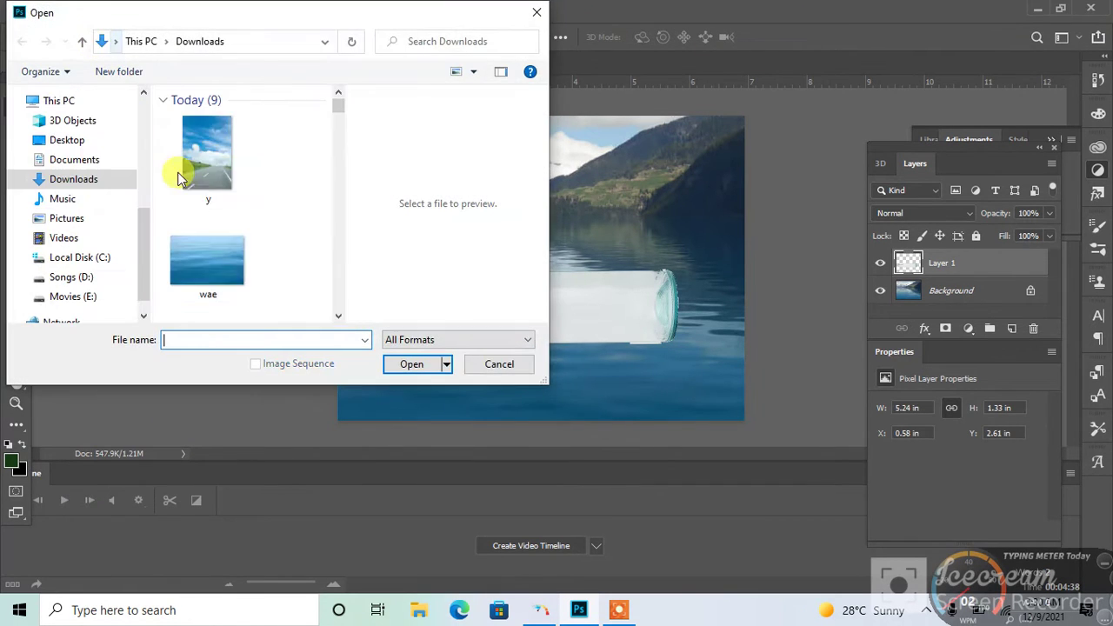
pyautogui.scroll(-10, 342, 322)
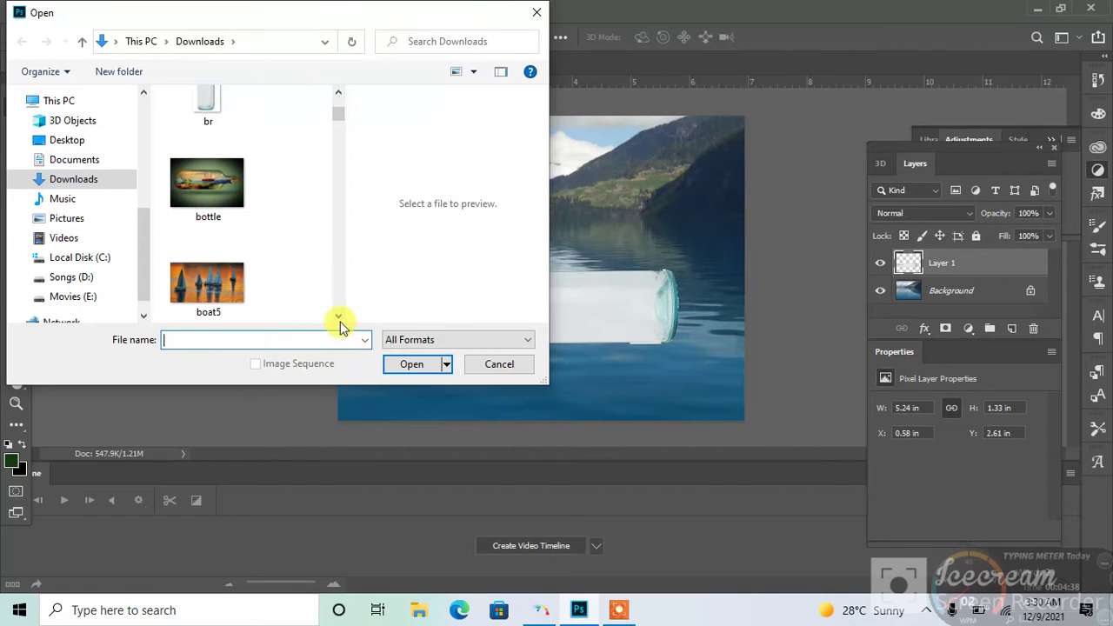
pyautogui.scroll(-5, 340, 322)
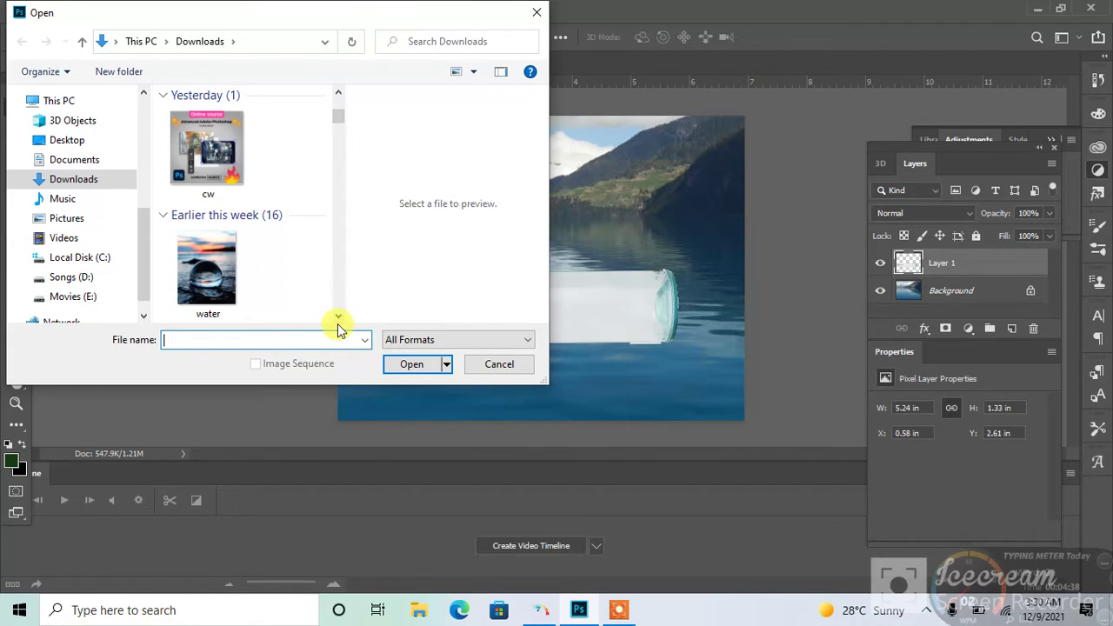
pyautogui.scroll(-5, 339, 323)
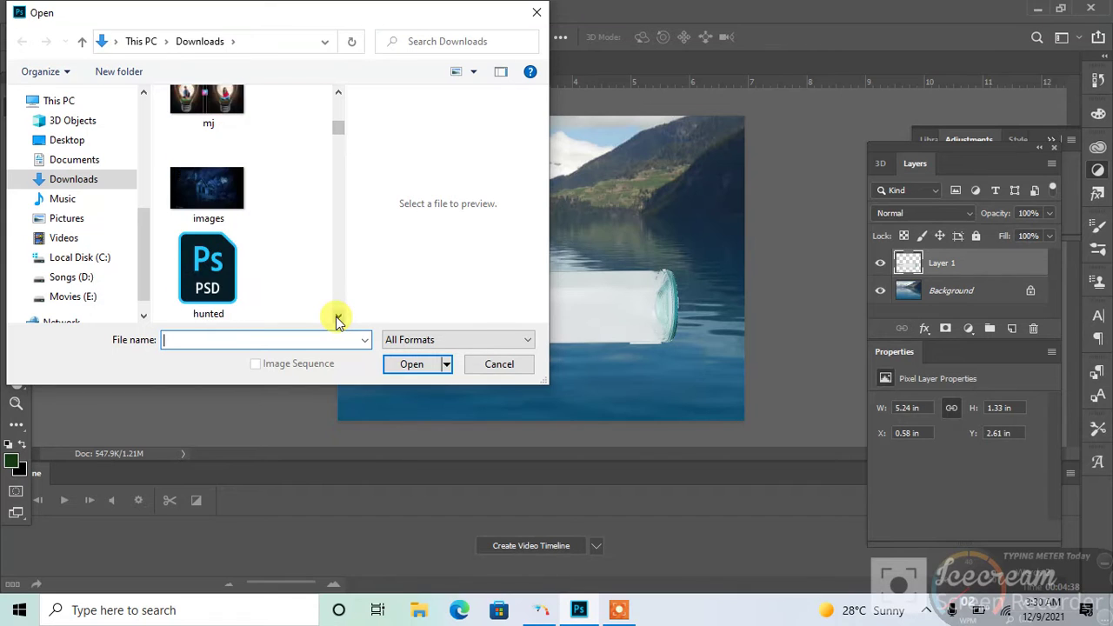
pyautogui.scroll(-5, 338, 322)
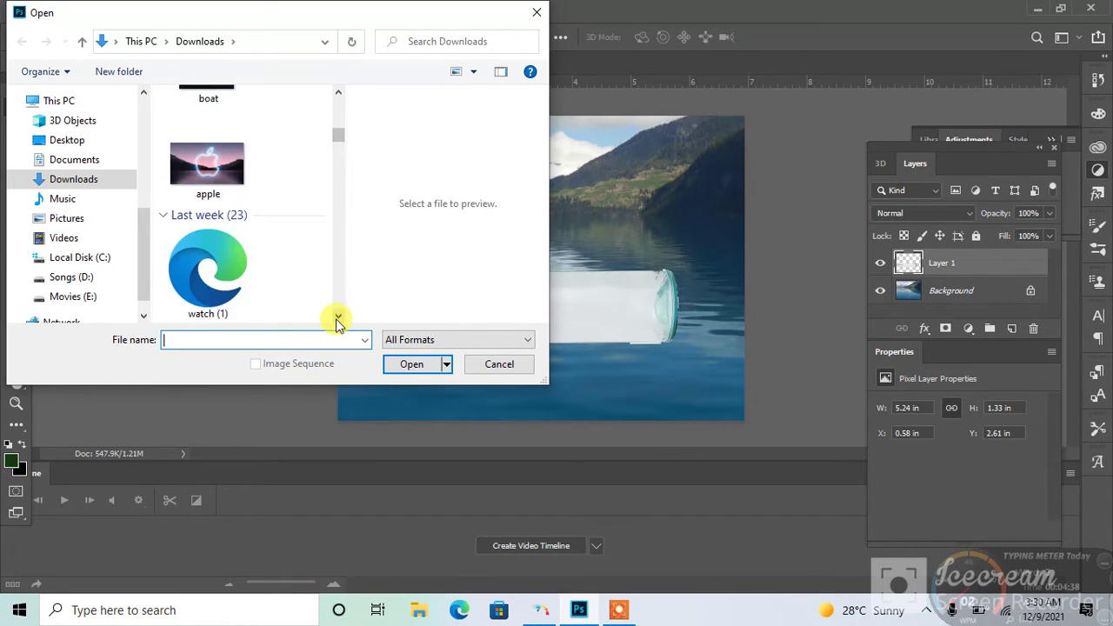
pyautogui.scroll(-5, 338, 322)
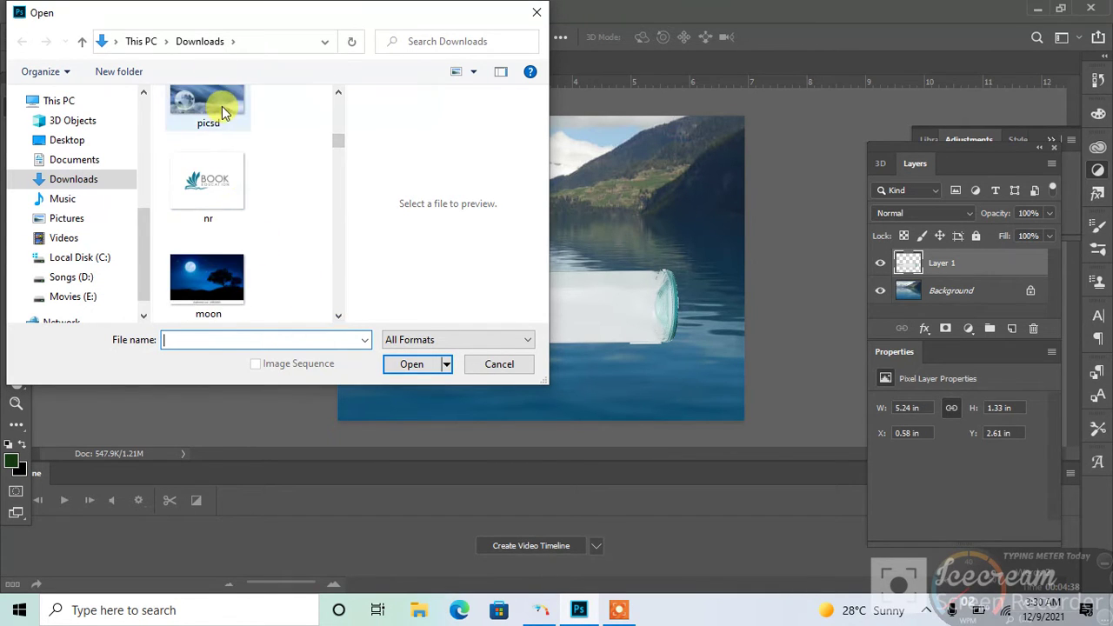
pyautogui.doubleClick(225, 100)
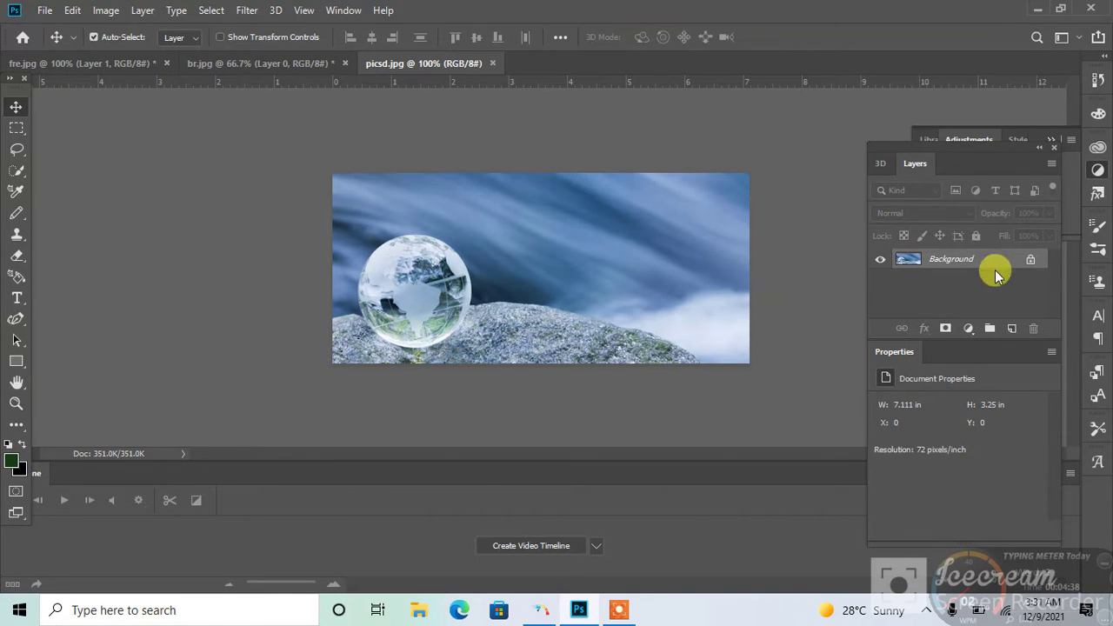
pyautogui.click(1026, 260)
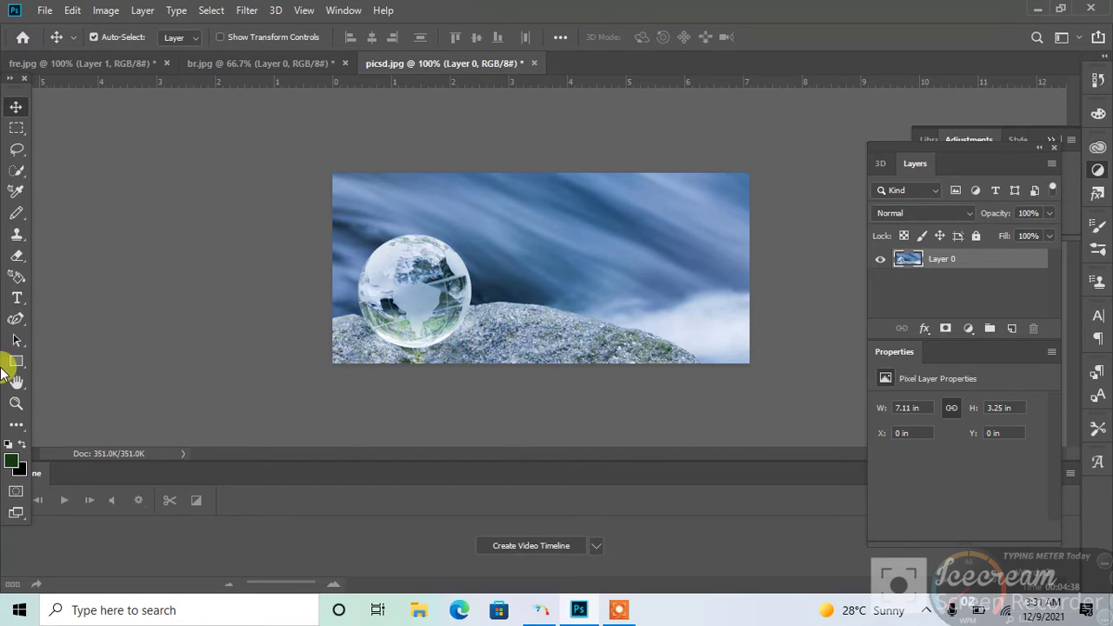
# Select the glass globe on the rock using the Quick Selection tool in add mode
pyautogui.click(11, 171)
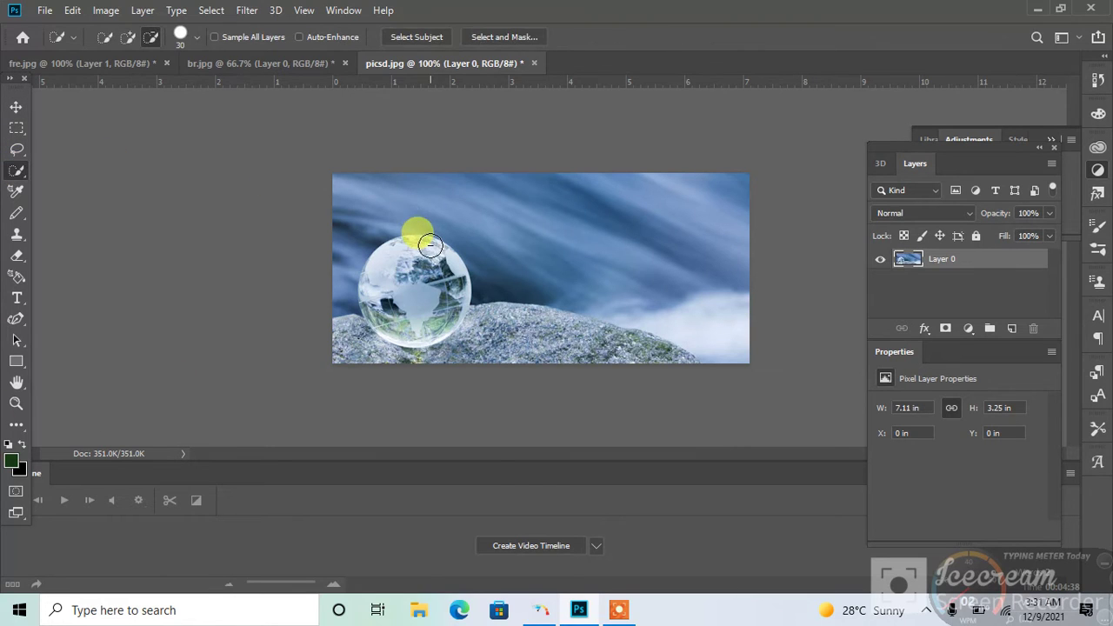
pyautogui.click(131, 39)
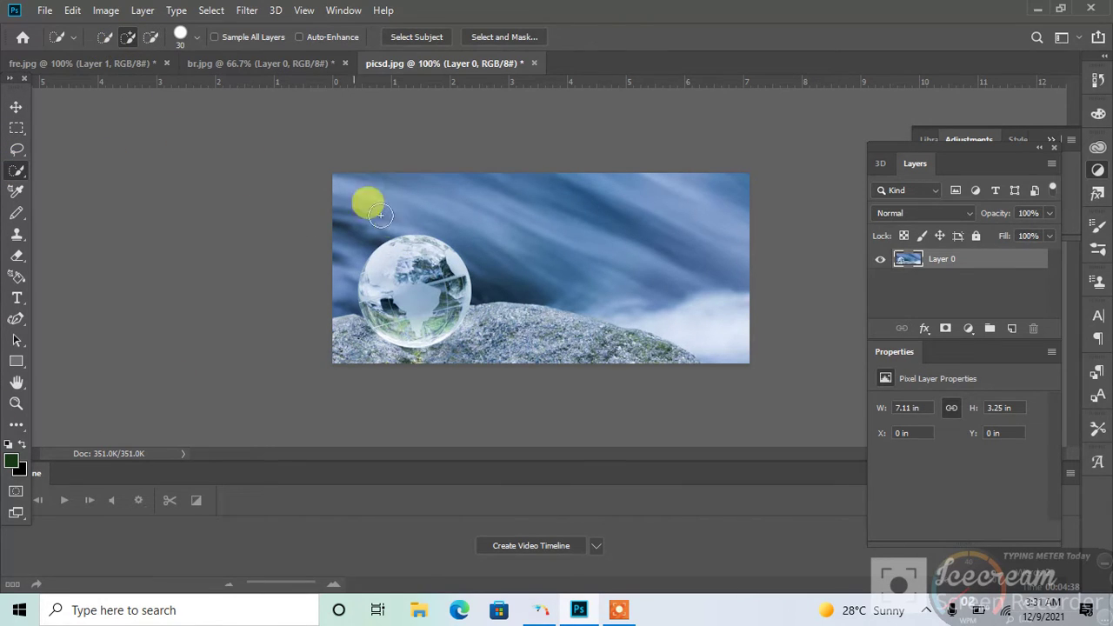
pyautogui.moveTo(398, 245)
pyautogui.mouseDown()
pyautogui.moveTo(436, 250)
pyautogui.moveTo(439, 303)
pyautogui.mouseUp()
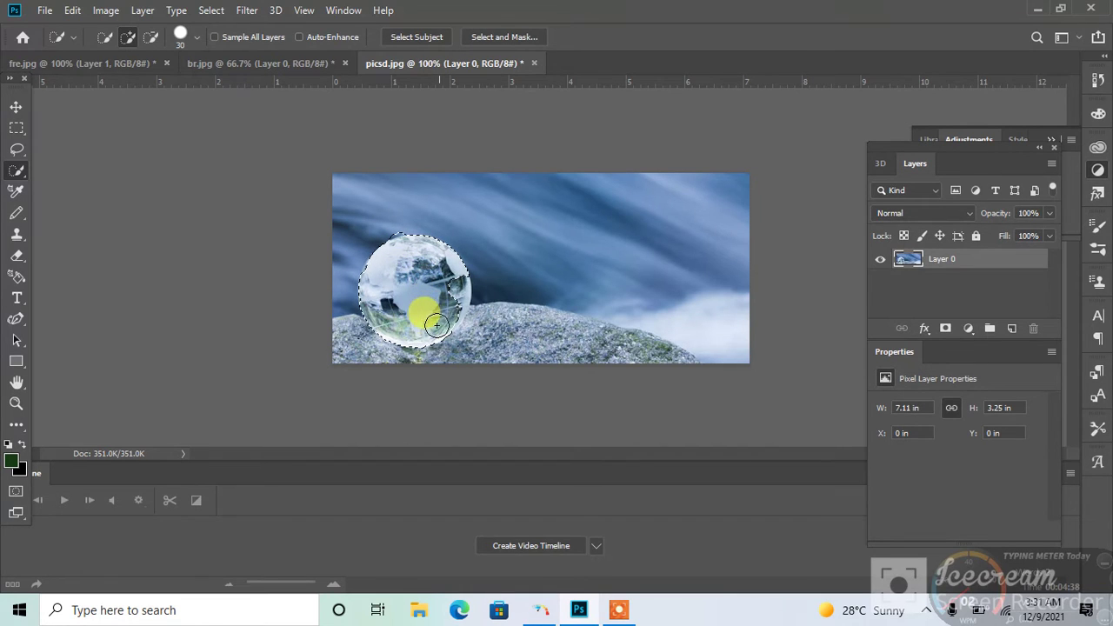
pyautogui.click(12, 106)
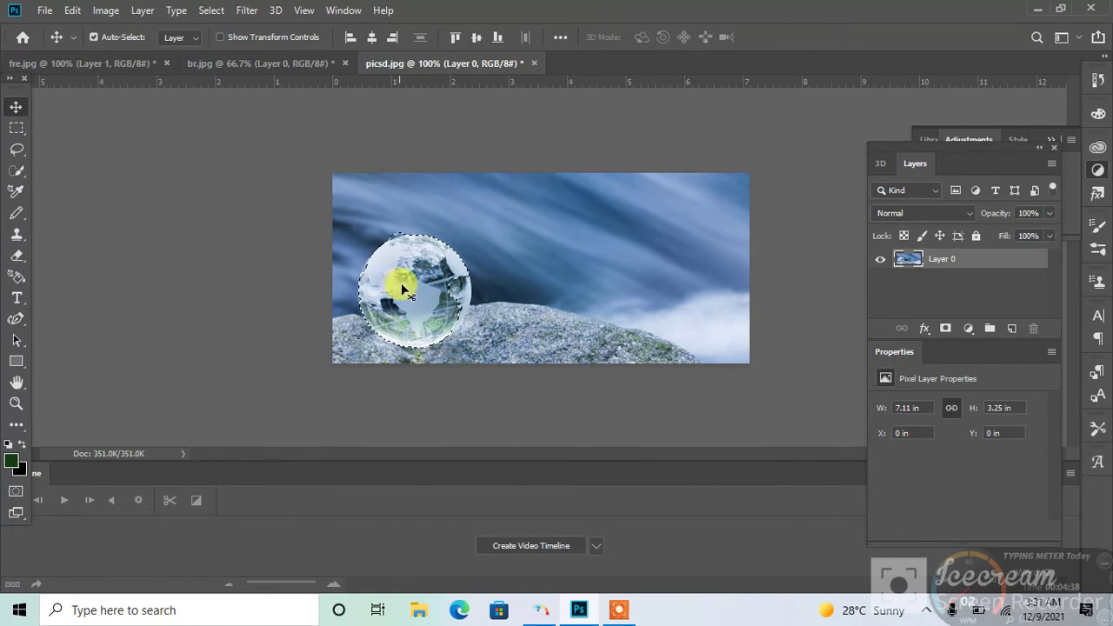
pyautogui.moveTo(420, 283)
pyautogui.mouseDown()
pyautogui.moveTo(410, 275)
pyautogui.moveTo(427, 287)
pyautogui.moveTo(417, 281)
pyautogui.mouseUp()
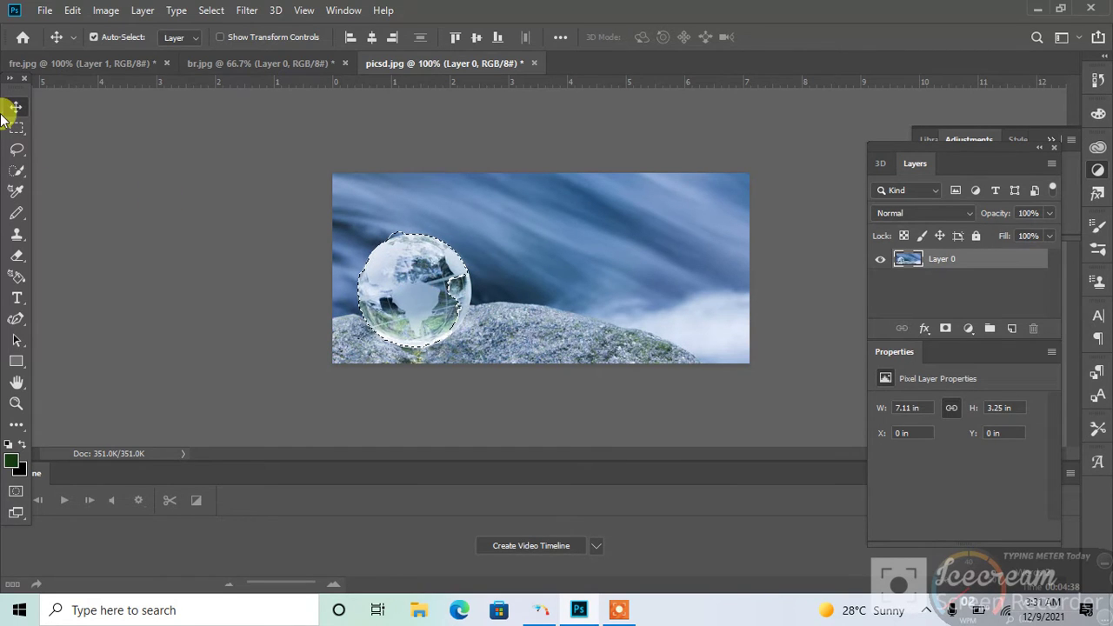
# Refine the globe selection along its right edge by adding the missing part and subtracting the excess rock
pyautogui.click(16, 171)
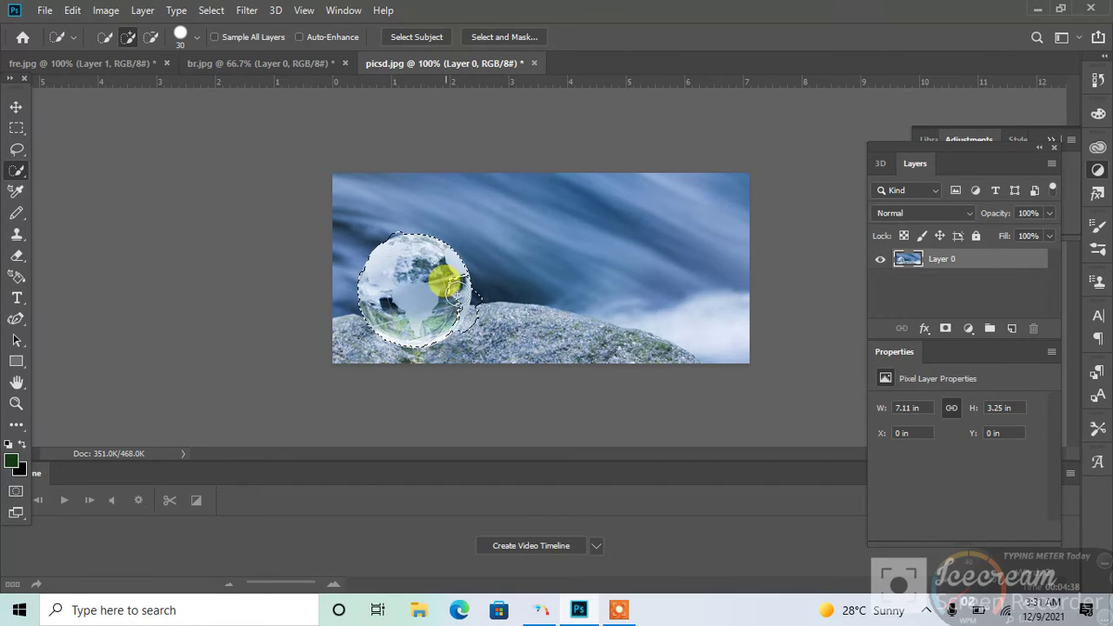
pyautogui.click(153, 38)
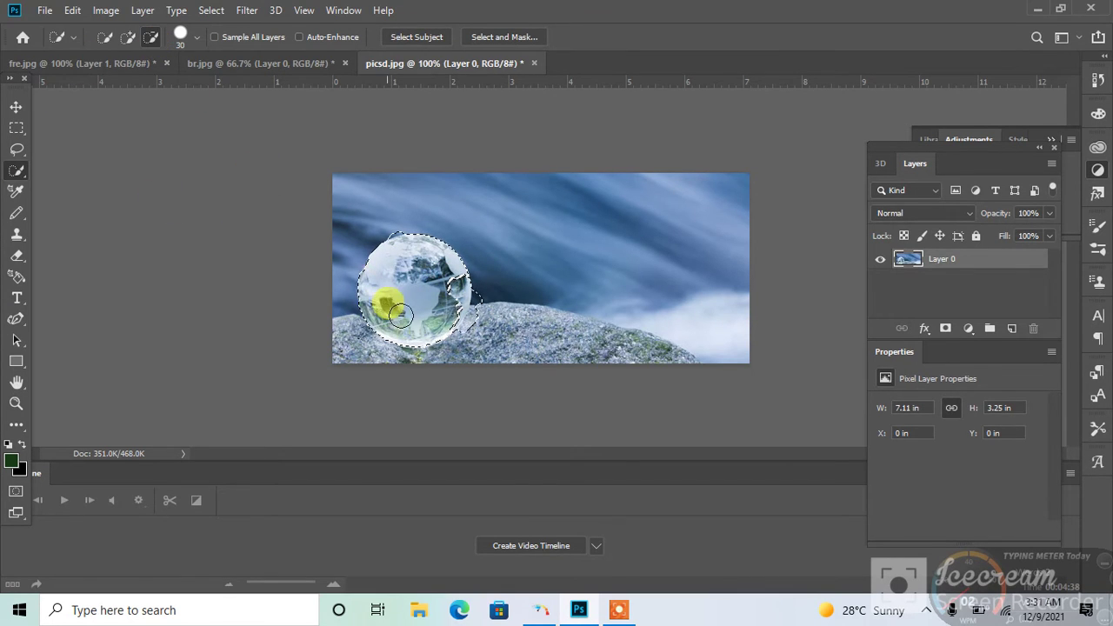
pyautogui.moveTo(462, 293)
pyautogui.mouseDown()
pyautogui.moveTo(448, 266)
pyautogui.moveTo(470, 324)
pyautogui.moveTo(448, 303)
pyautogui.moveTo(461, 294)
pyautogui.moveTo(253, 279)
pyautogui.moveTo(2, 156)
pyautogui.moveTo(396, 284)
pyautogui.moveTo(255, 233)
pyautogui.moveTo(157, 164)
pyautogui.moveTo(124, 130)
pyautogui.moveTo(113, 58)
pyautogui.moveTo(430, 280)
pyautogui.mouseUp()
# Place the selected globe inside the middle of the bottle in fre.jpg, scaled to about 58%
pyautogui.click(16, 106)
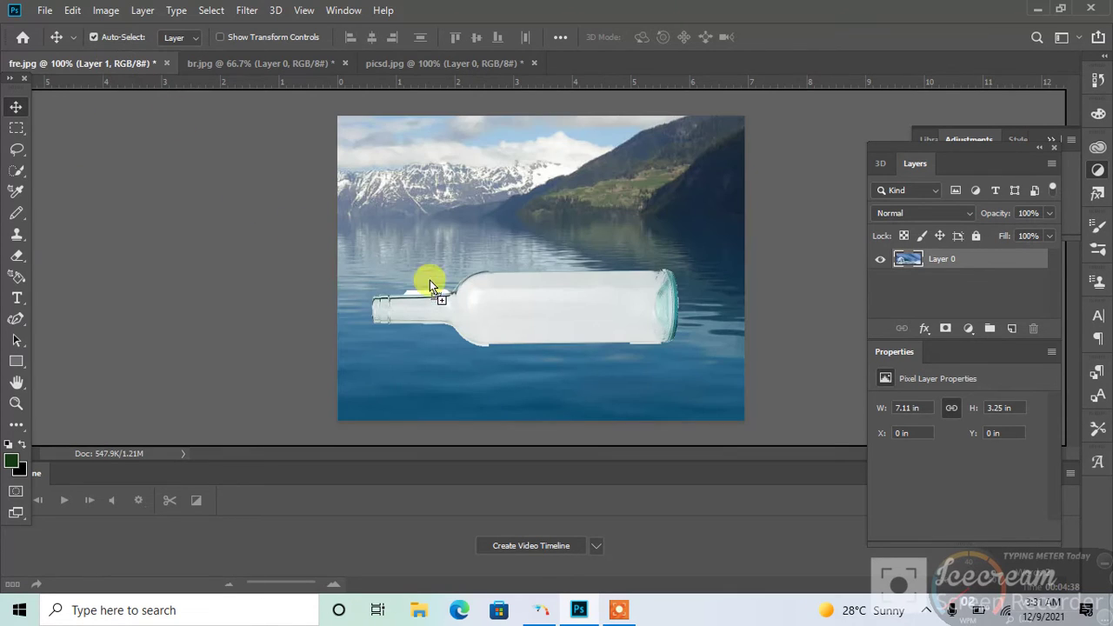
pyautogui.moveTo(516, 298); pyautogui.dragTo(550, 309)
pyautogui.hotkey('ctrl', 't')
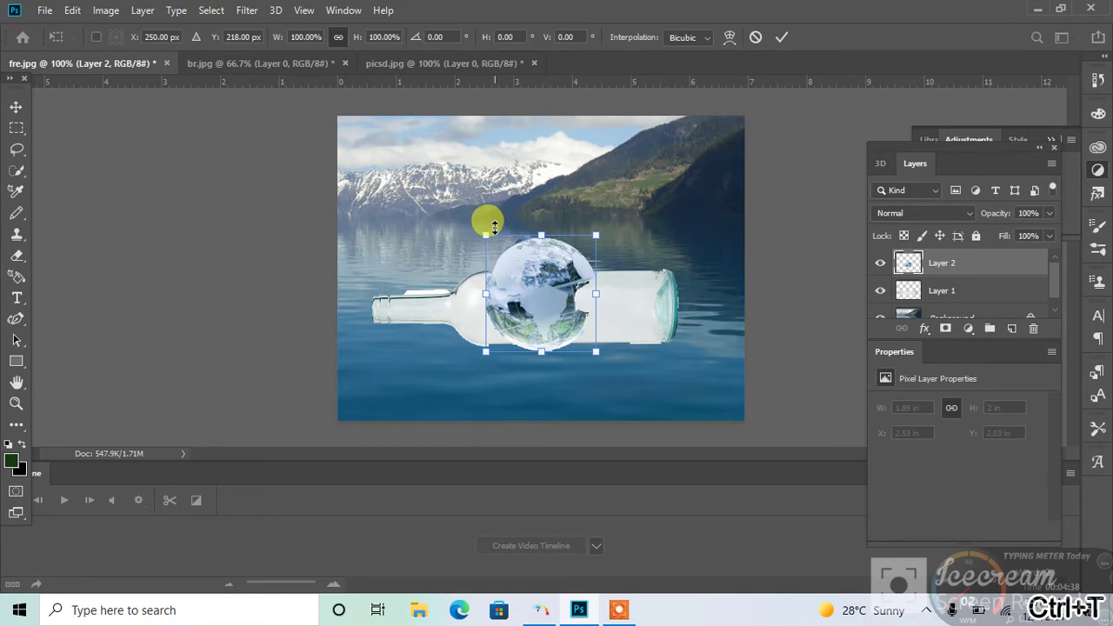
pyautogui.moveTo(478, 236); pyautogui.dragTo(509, 260)
pyautogui.moveTo(504, 302)
pyautogui.mouseDown()
pyautogui.moveTo(485, 296)
pyautogui.moveTo(515, 289)
pyautogui.moveTo(518, 309)
pyautogui.mouseUp()
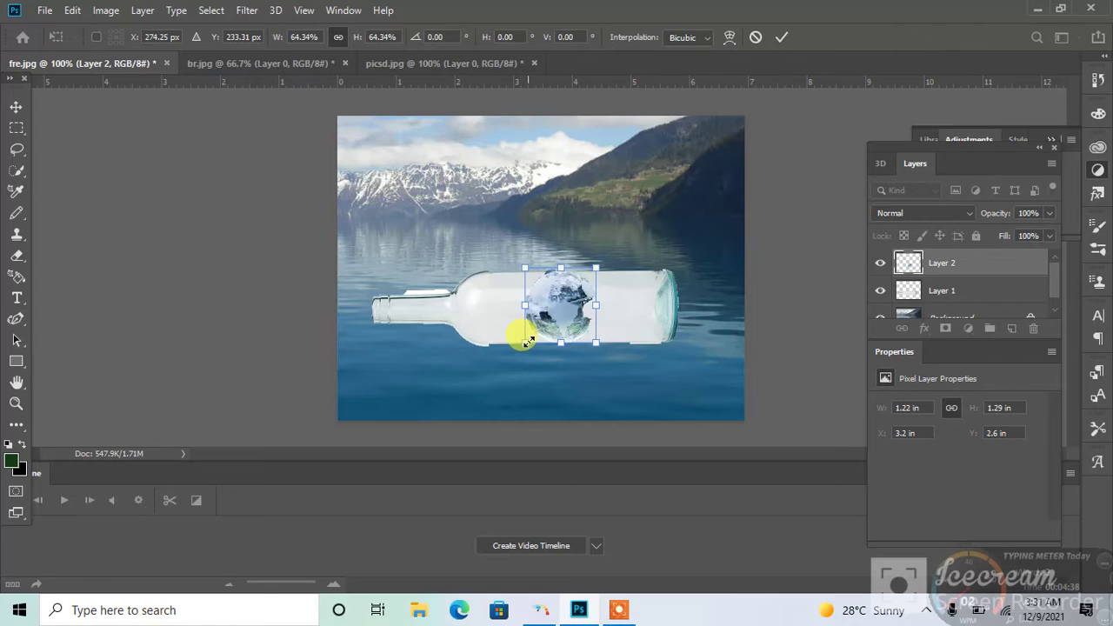
pyautogui.moveTo(527, 342); pyautogui.dragTo(533, 334)
pyautogui.moveTo(562, 297)
pyautogui.mouseDown()
pyautogui.moveTo(536, 298)
pyautogui.moveTo(575, 299)
pyautogui.moveTo(564, 294)
pyautogui.mouseUp()
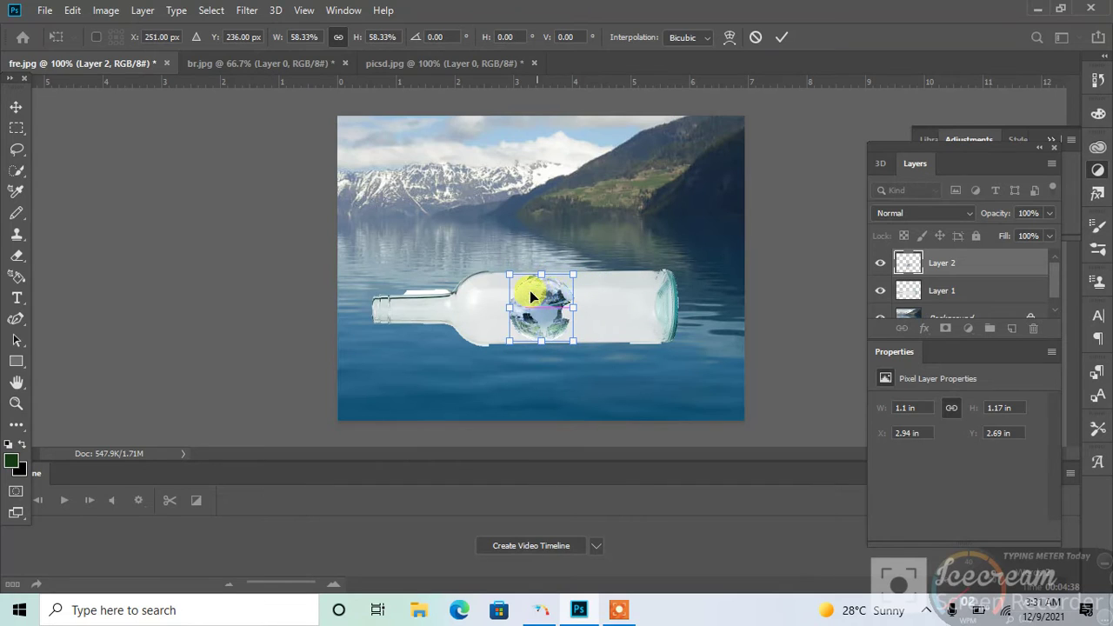
pyautogui.press('Return')
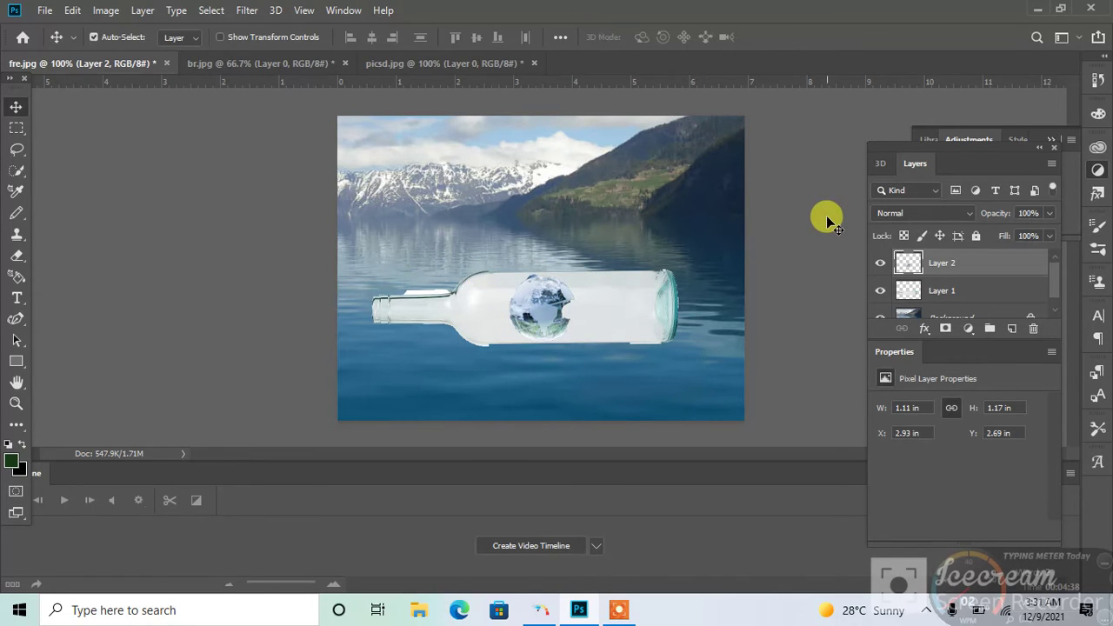
# Nudge the globe slightly down inside the bottle and add a Color Balance adjustment with midtones Cyan-Red -30 and Magenta-Green -43
pyautogui.moveTo(535, 302); pyautogui.dragTo(534, 310)
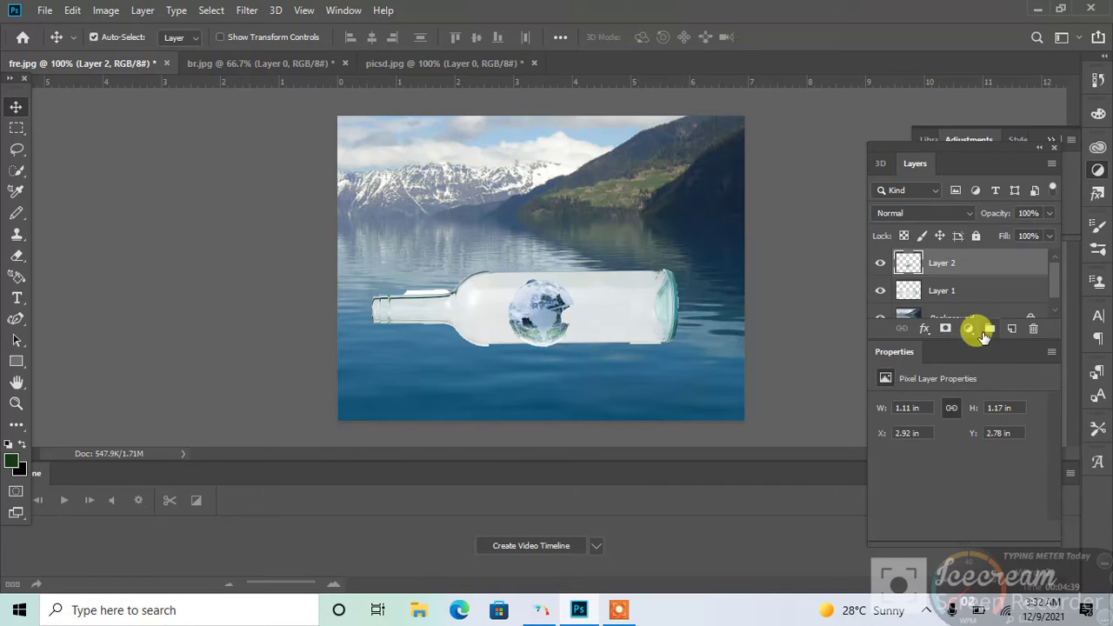
pyautogui.click(969, 329)
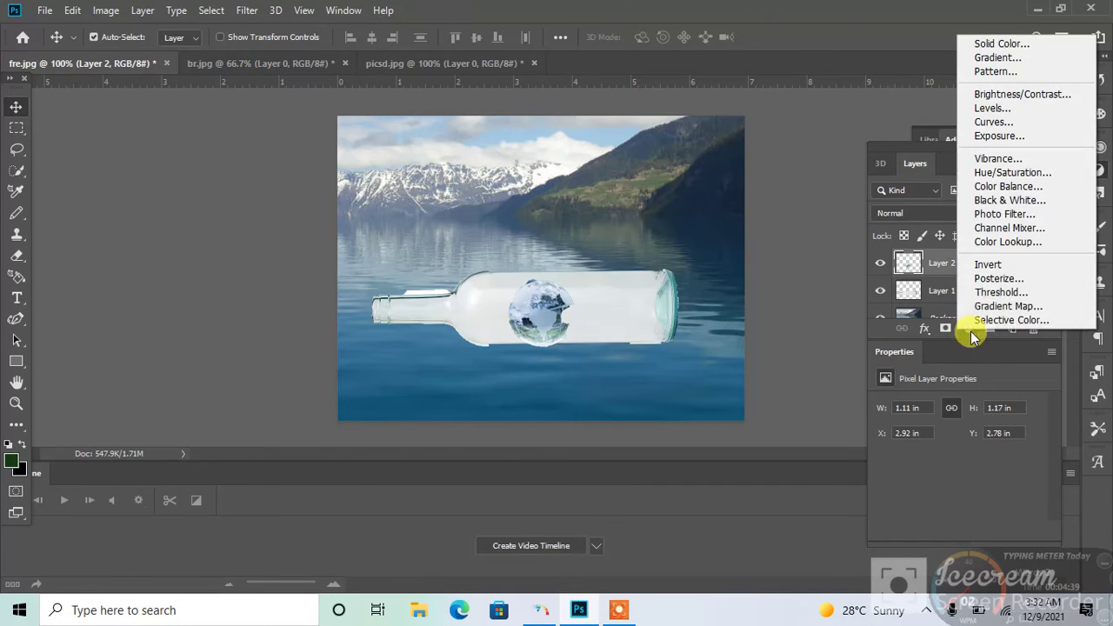
pyautogui.click(1008, 187)
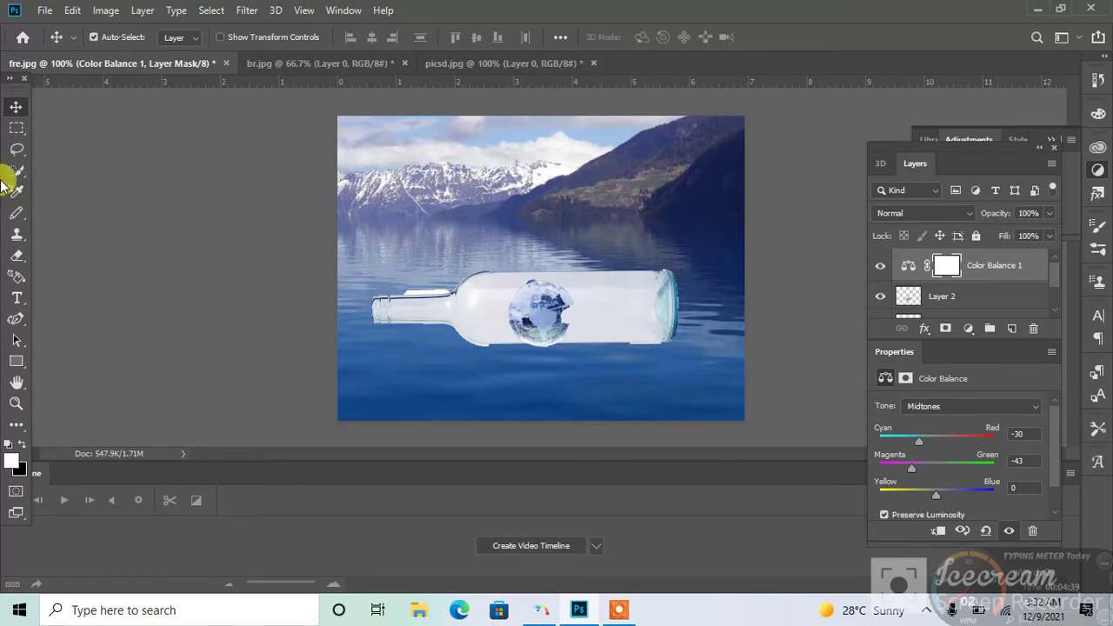
# Open the image bottle from the Downloads folder and unlock its Background layer
pyautogui.click(46, 12)
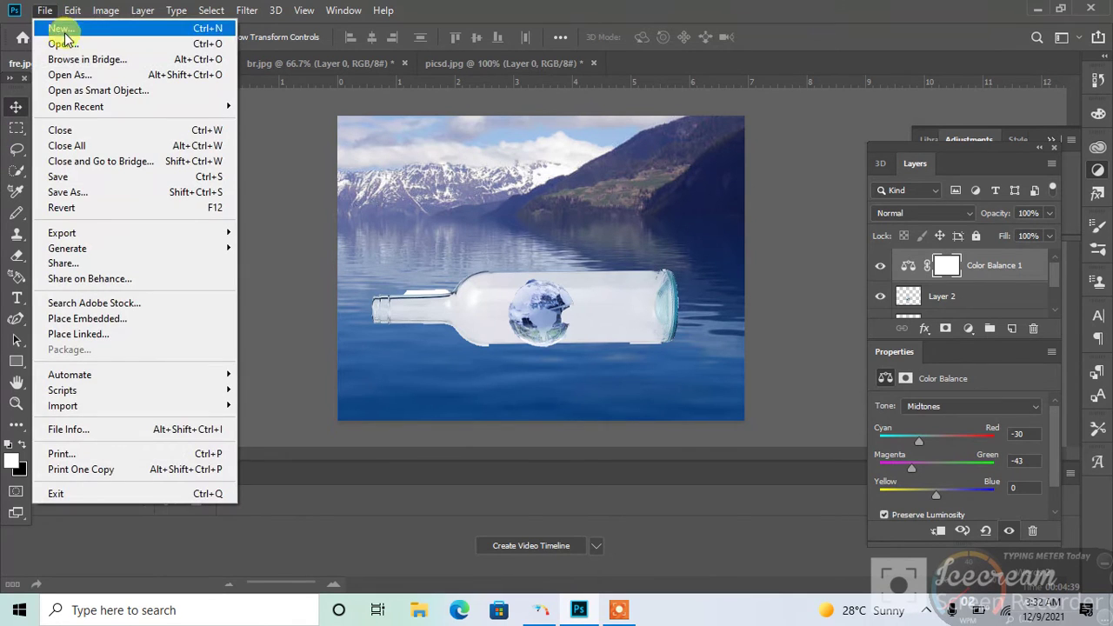
pyautogui.click(54, 42)
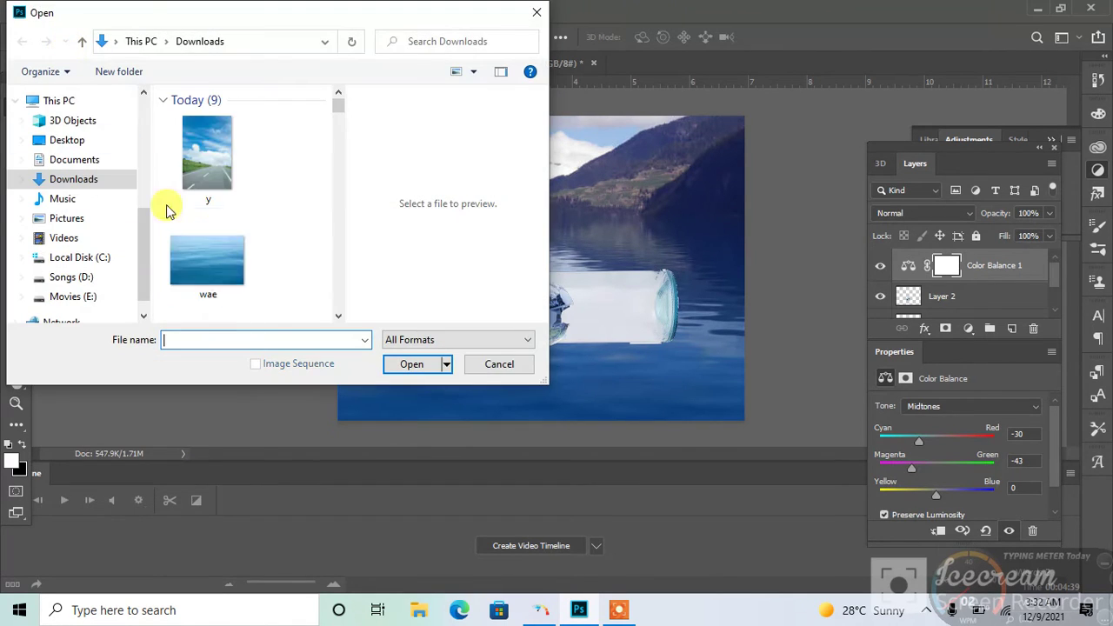
pyautogui.scroll(-5, 338, 317)
pyautogui.scroll(-5, 338, 318)
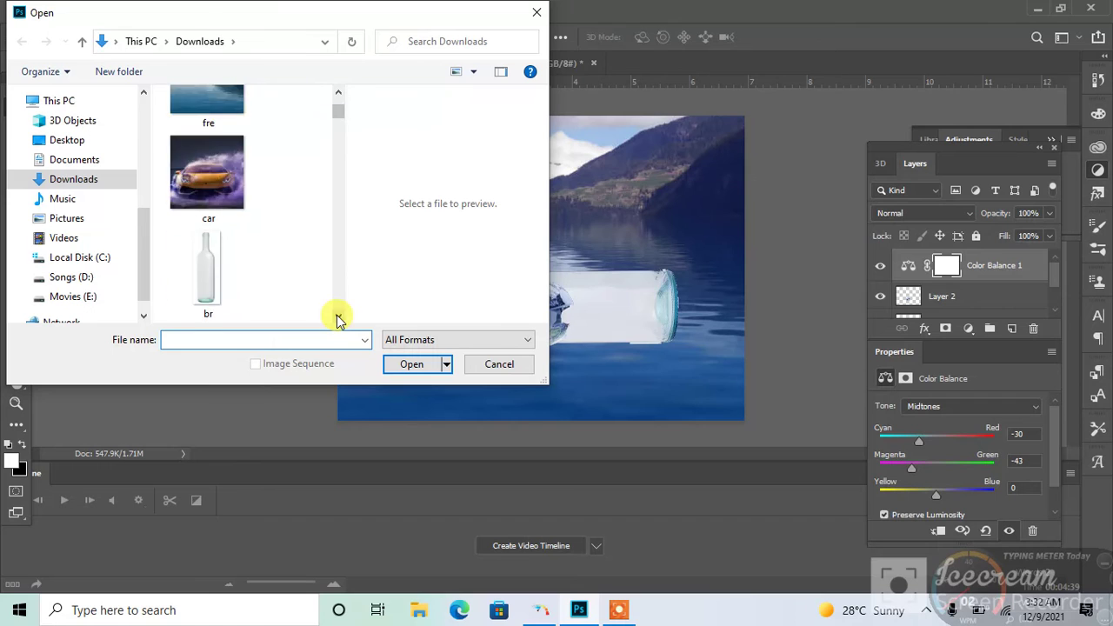
pyautogui.click(205, 190)
pyautogui.doubleClick(203, 189)
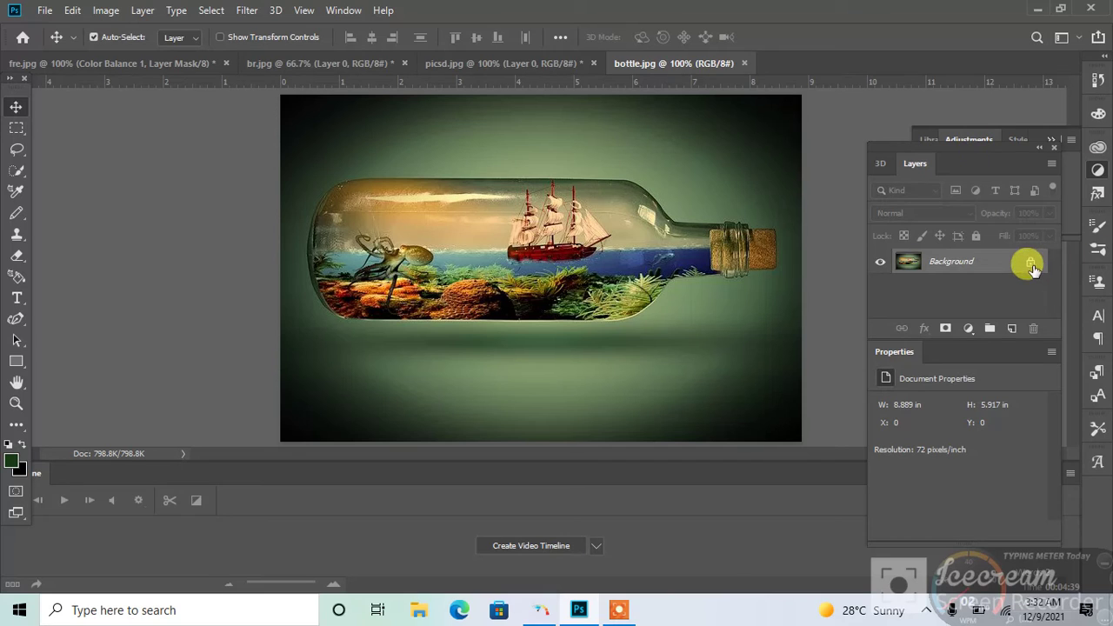
pyautogui.click(1030, 263)
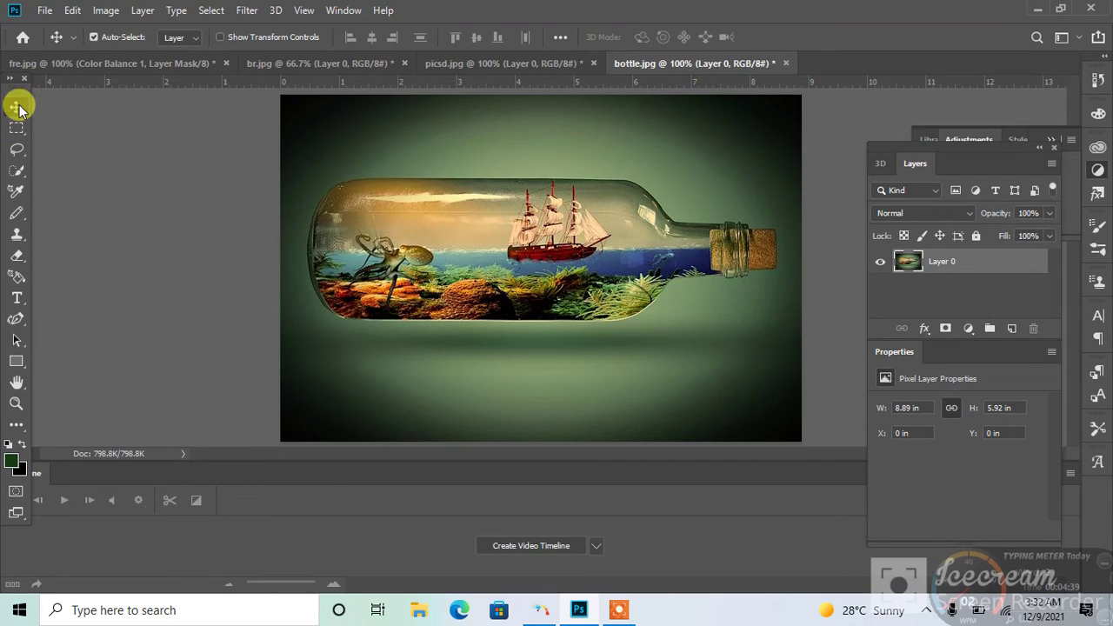
# Place the ship-in-a-bottle picture into fre.jpg, scaled to about 35% in the lower-left corner of the lake image
pyautogui.moveTo(487, 261); pyautogui.dragTo(337, 253)
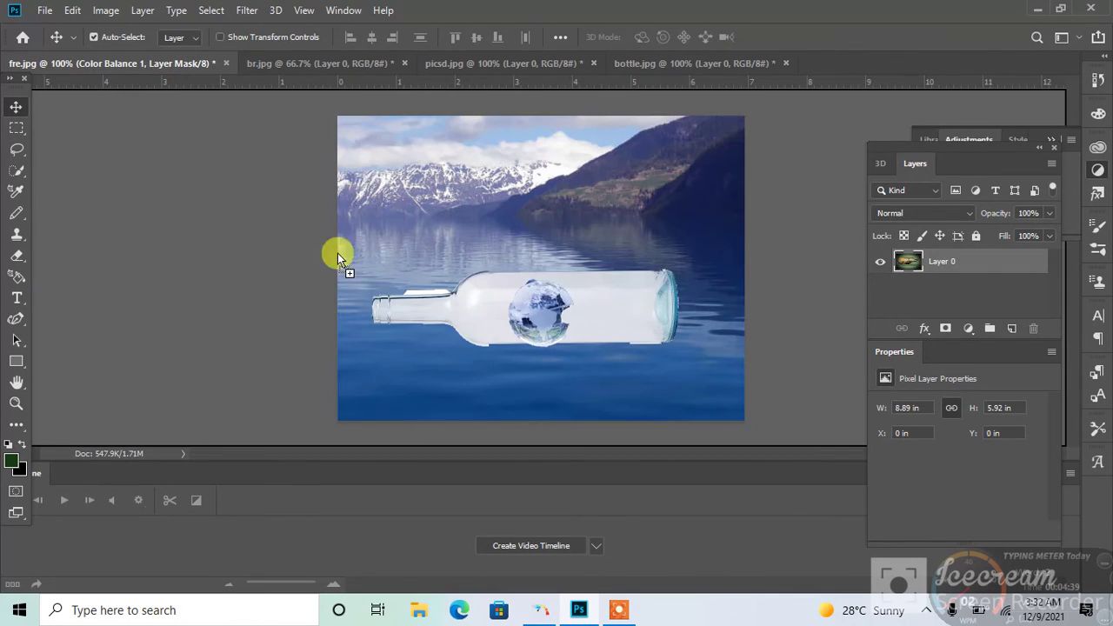
pyautogui.moveTo(431, 349); pyautogui.dragTo(509, 331)
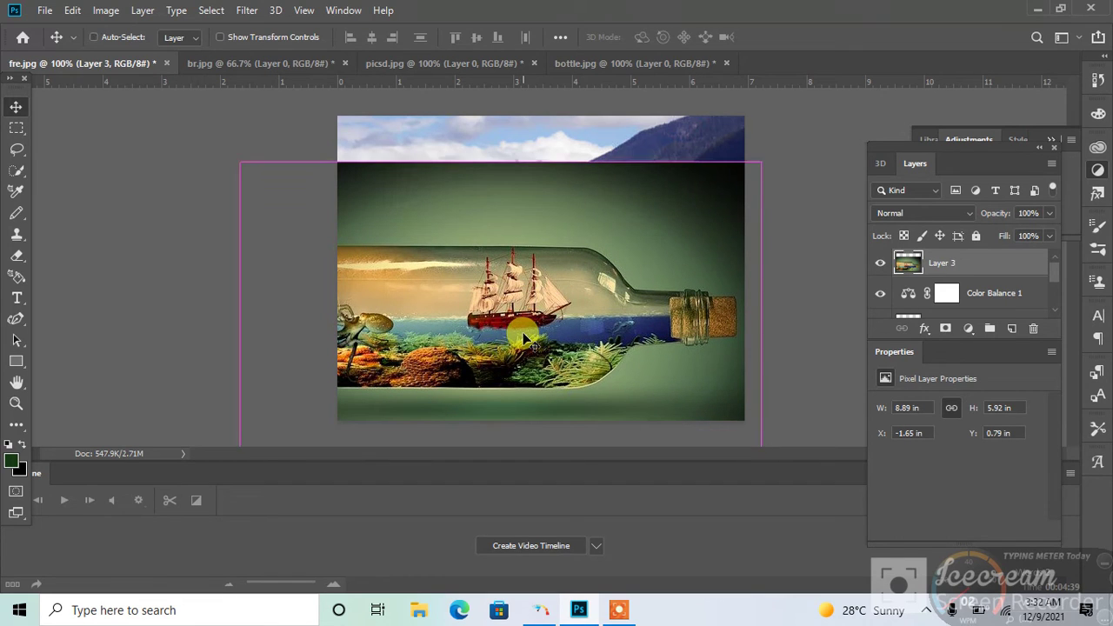
pyautogui.hotkey('ctrl', 't')
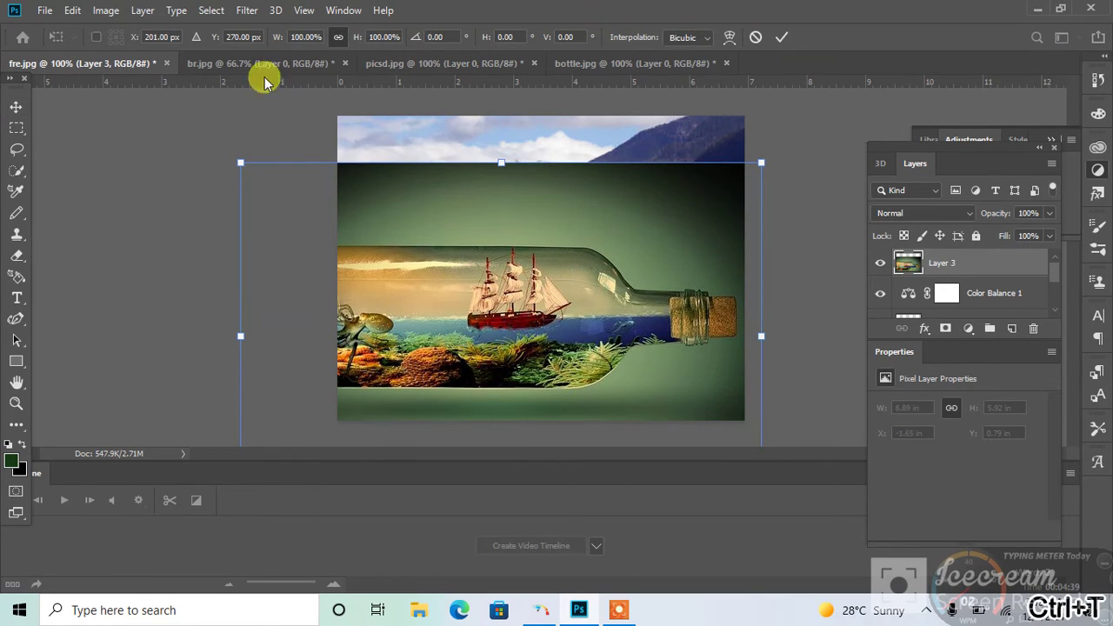
pyautogui.moveTo(237, 163); pyautogui.dragTo(338, 216)
pyautogui.moveTo(435, 293); pyautogui.dragTo(454, 203)
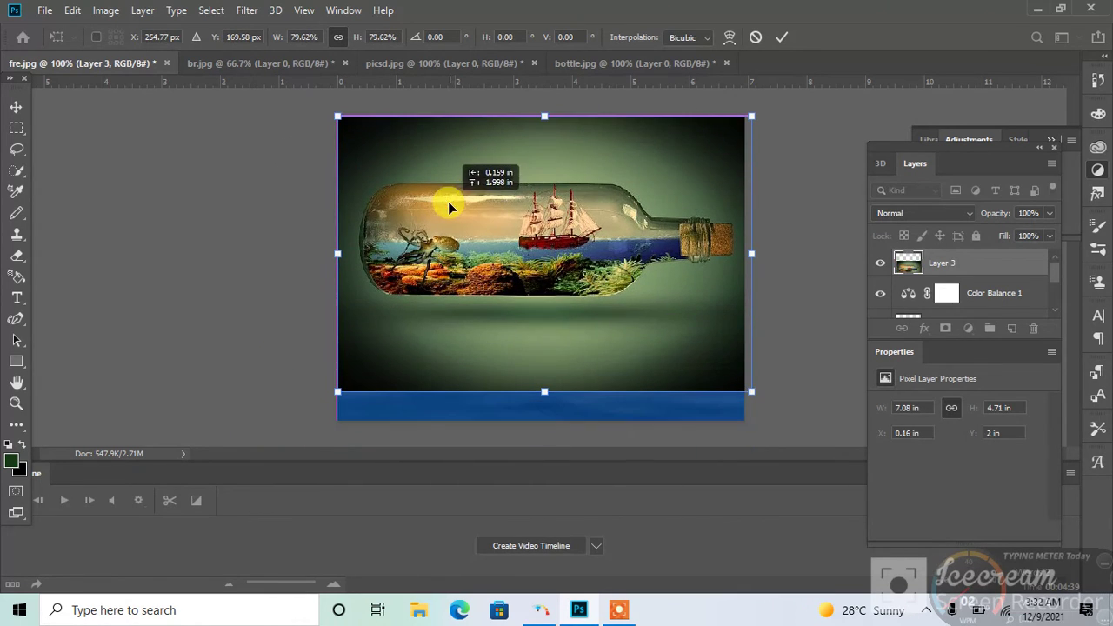
pyautogui.moveTo(745, 383); pyautogui.dragTo(566, 285)
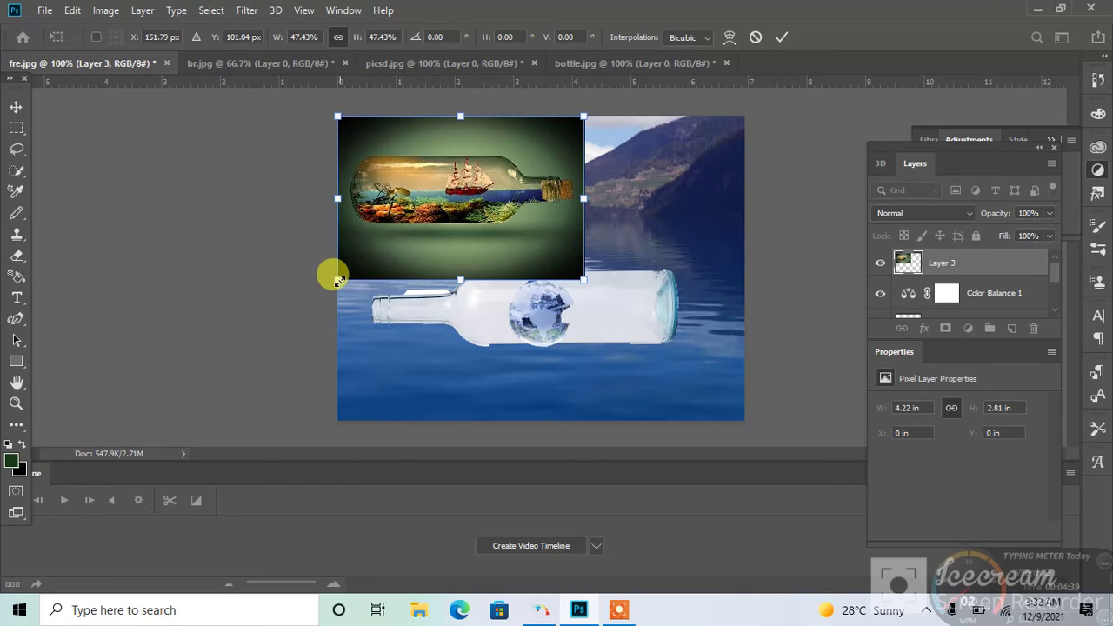
pyautogui.moveTo(339, 280); pyautogui.dragTo(363, 255)
pyautogui.moveTo(453, 167); pyautogui.dragTo(426, 369)
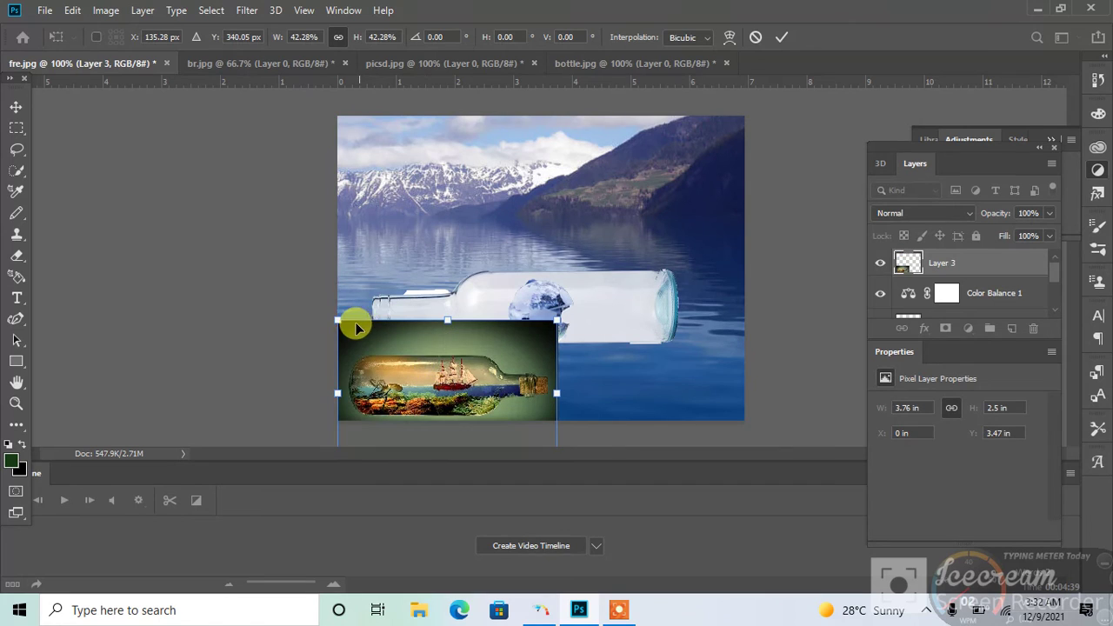
pyautogui.moveTo(331, 318); pyautogui.dragTo(374, 324)
pyautogui.moveTo(447, 392); pyautogui.dragTo(404, 348)
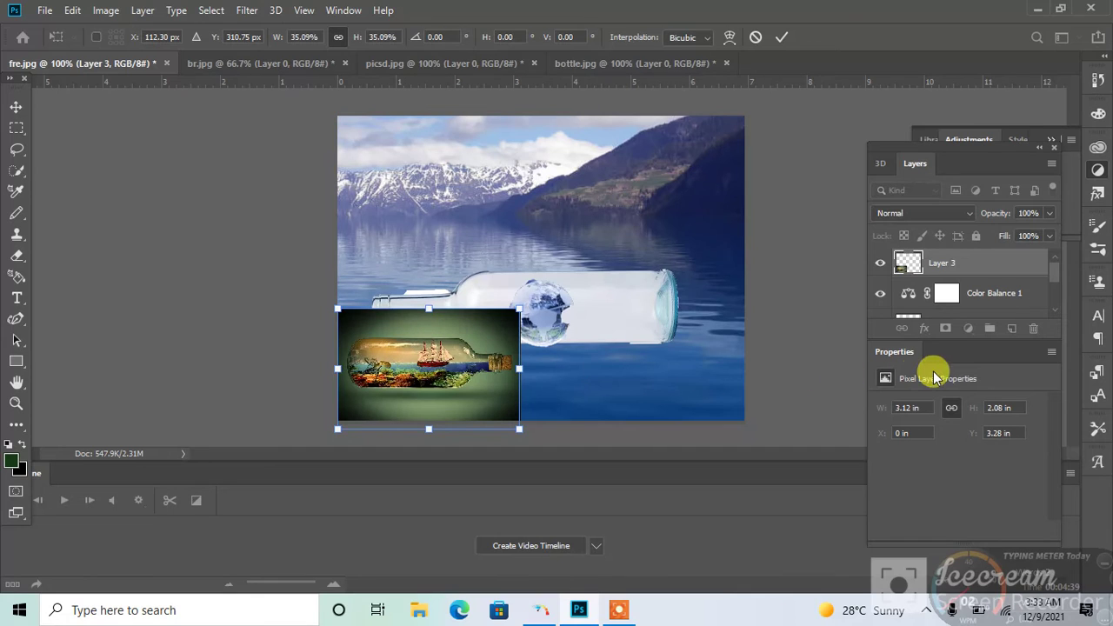
pyautogui.press('Return')
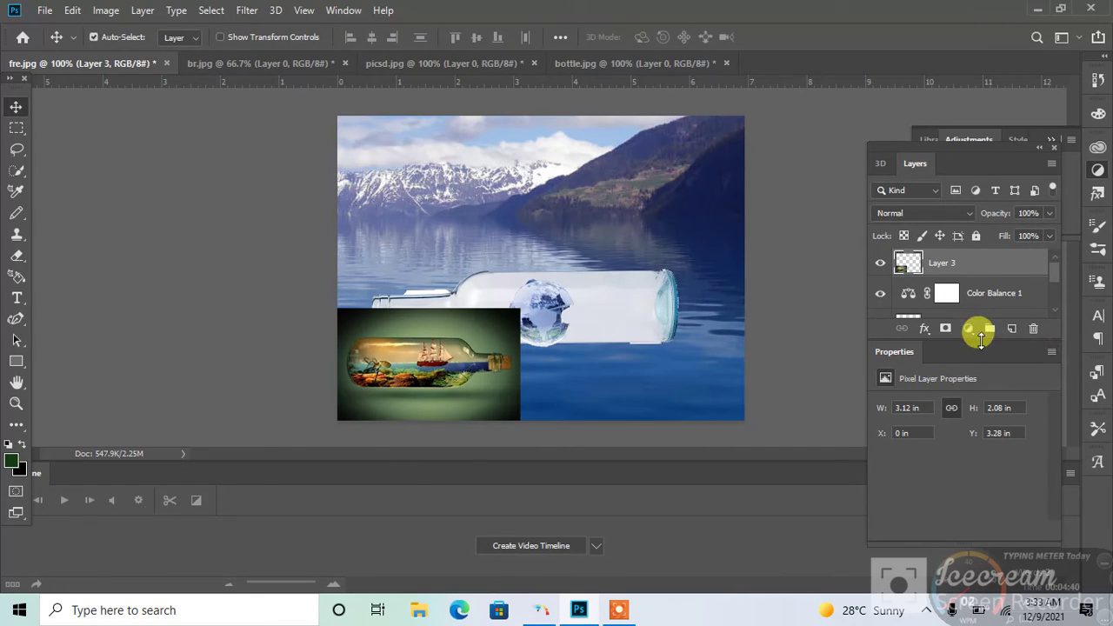
# Add a Brightness/Contrast adjustment layer above the ship-in-a-bottle picture with brightness -43
pyautogui.click(966, 329)
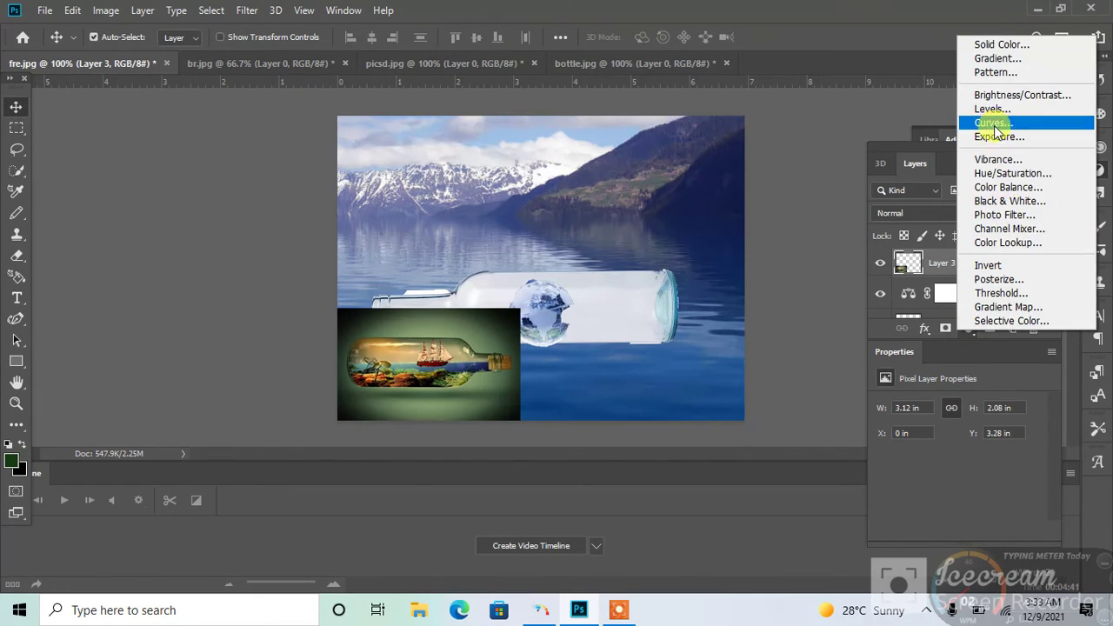
pyautogui.click(1000, 96)
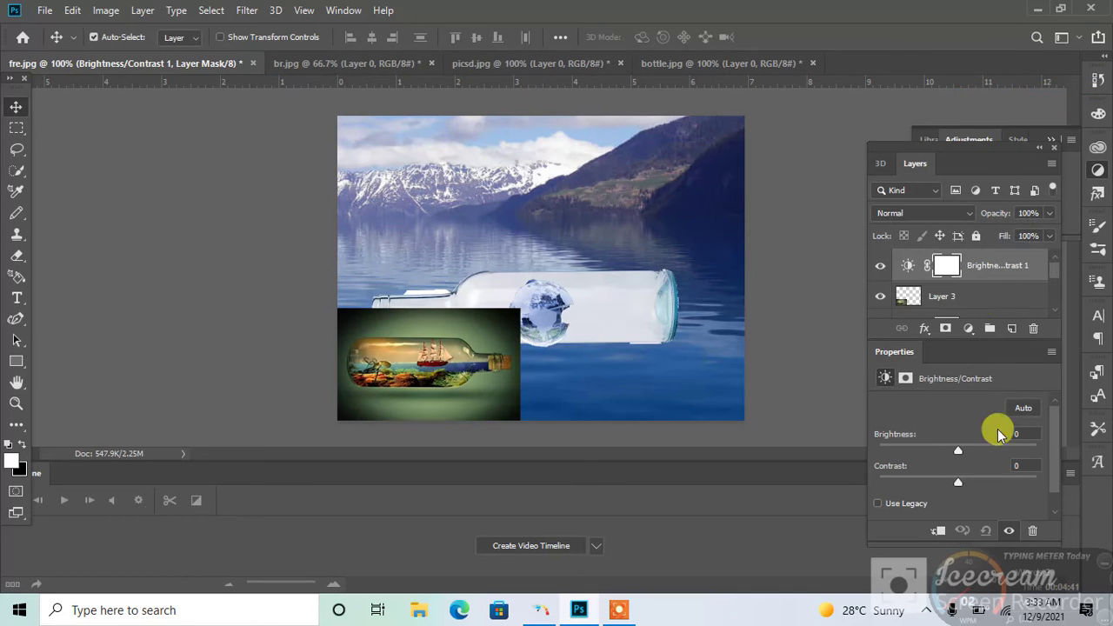
pyautogui.moveTo(956, 450); pyautogui.dragTo(938, 452)
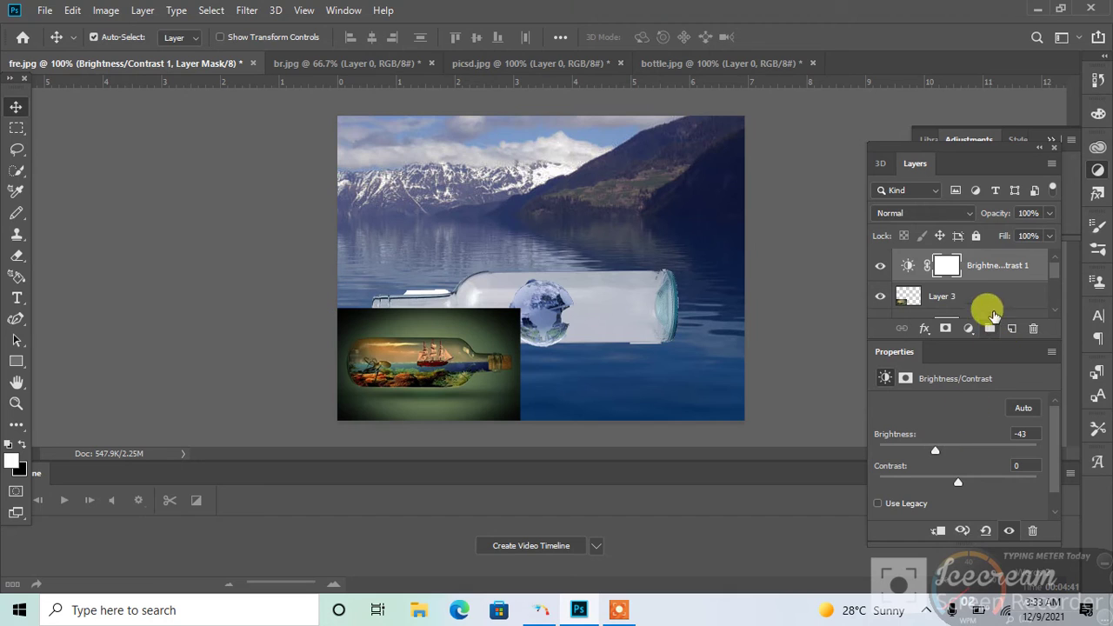
# Add a second Color Balance adjustment layer with midtones Cyan-Red -31, Magenta-Green -14 and Yellow-Blue +16
pyautogui.click(969, 329)
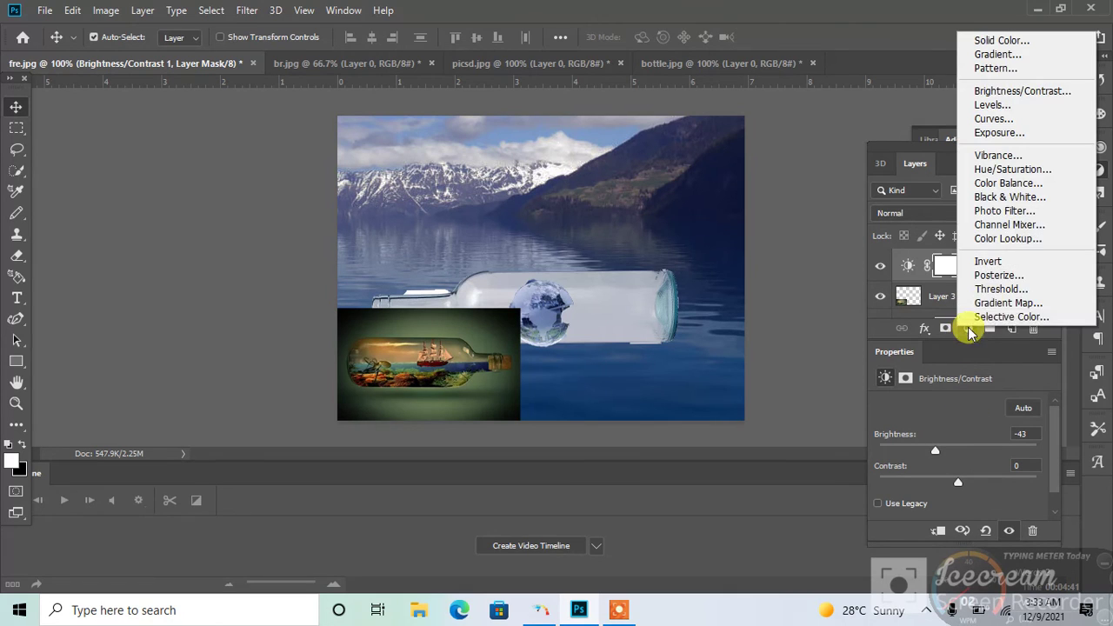
pyautogui.click(1017, 184)
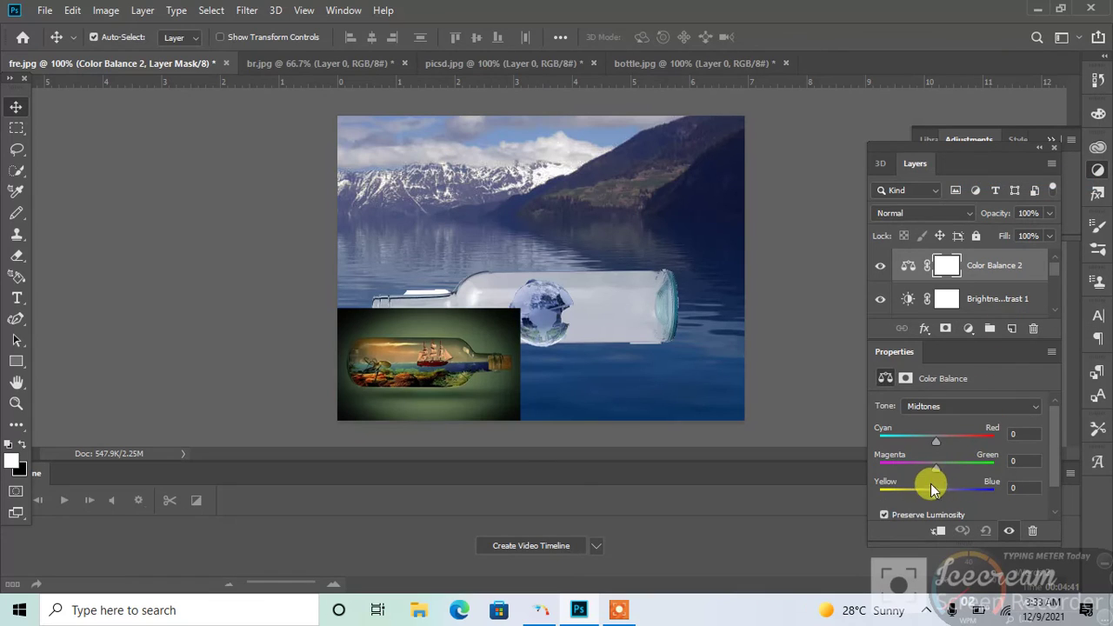
pyautogui.moveTo(937, 469); pyautogui.dragTo(915, 446)
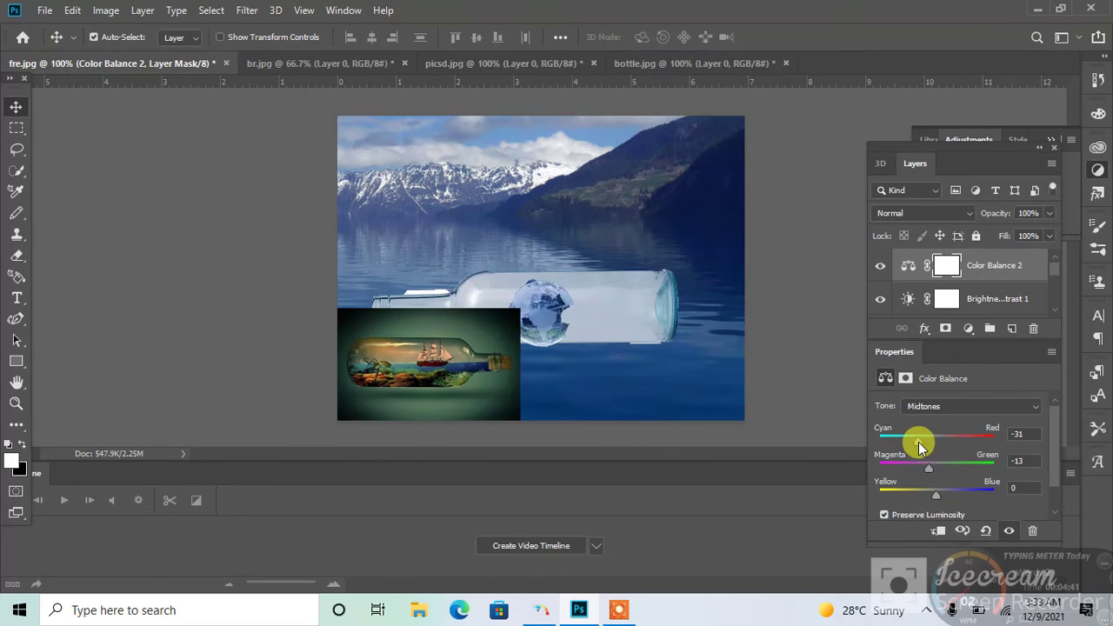
pyautogui.click(621, 609)
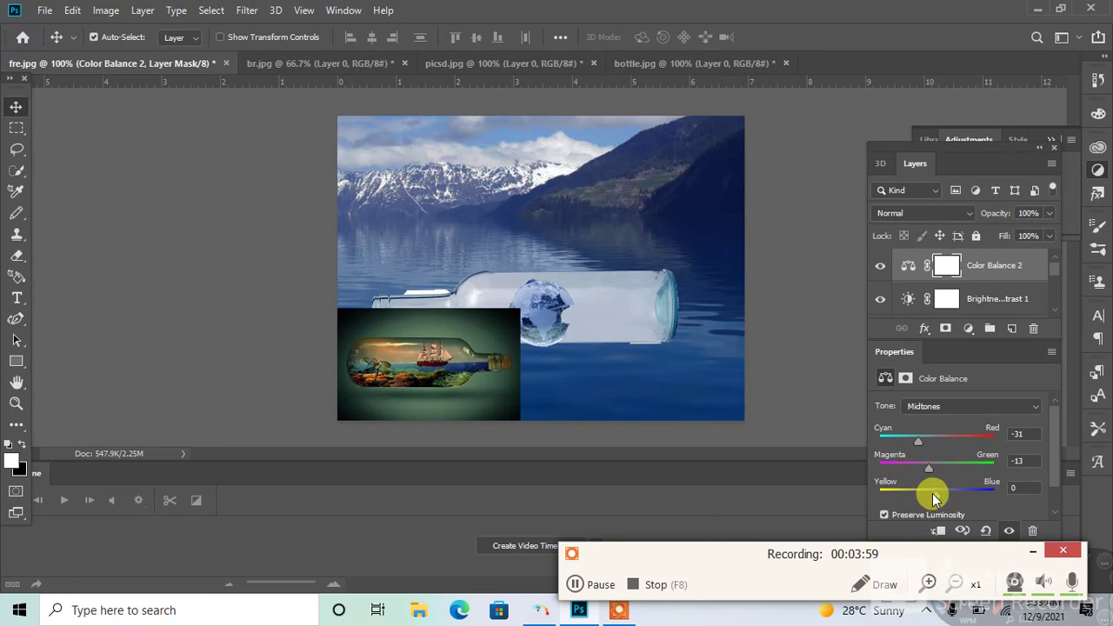
pyautogui.moveTo(931, 495); pyautogui.dragTo(922, 496)
pyautogui.moveTo(926, 470); pyautogui.dragTo(928, 469)
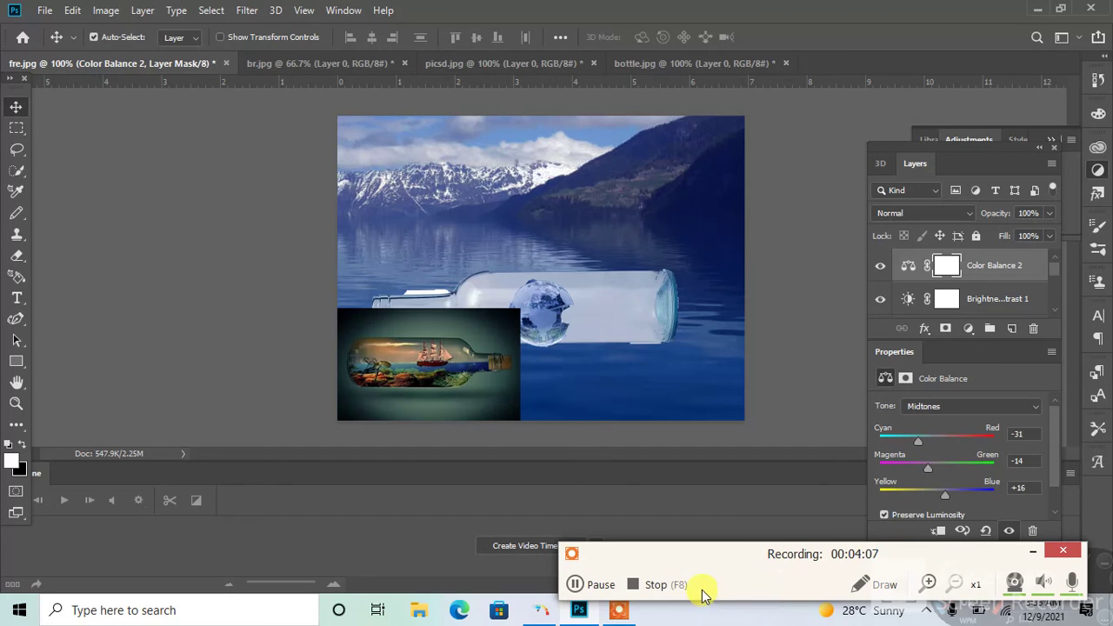
pyautogui.moveTo(920, 555); pyautogui.dragTo(1001, 550)
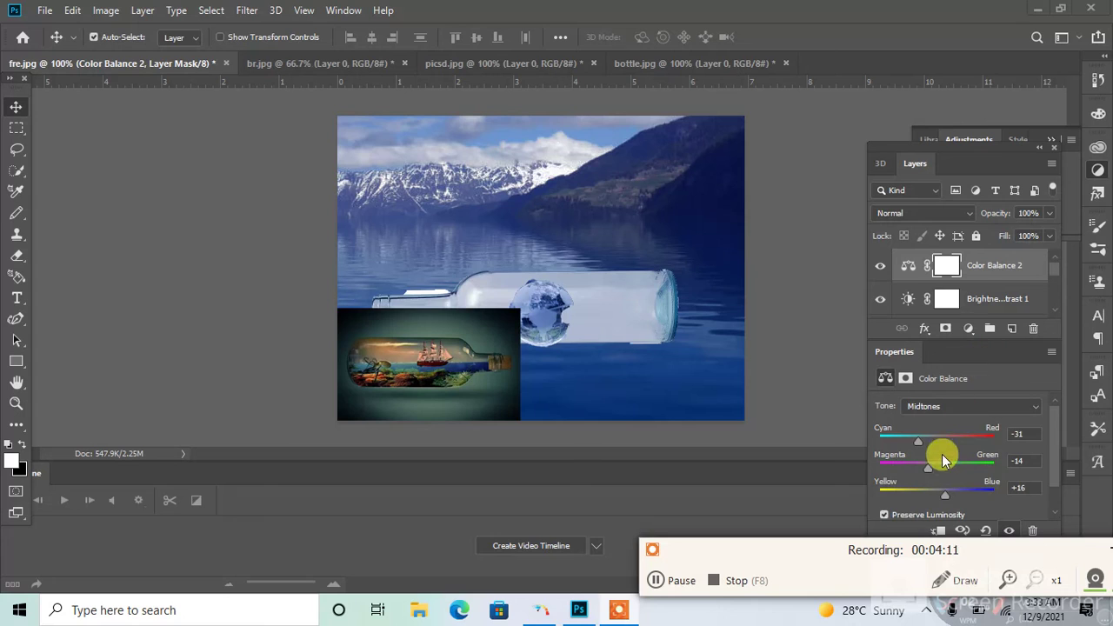